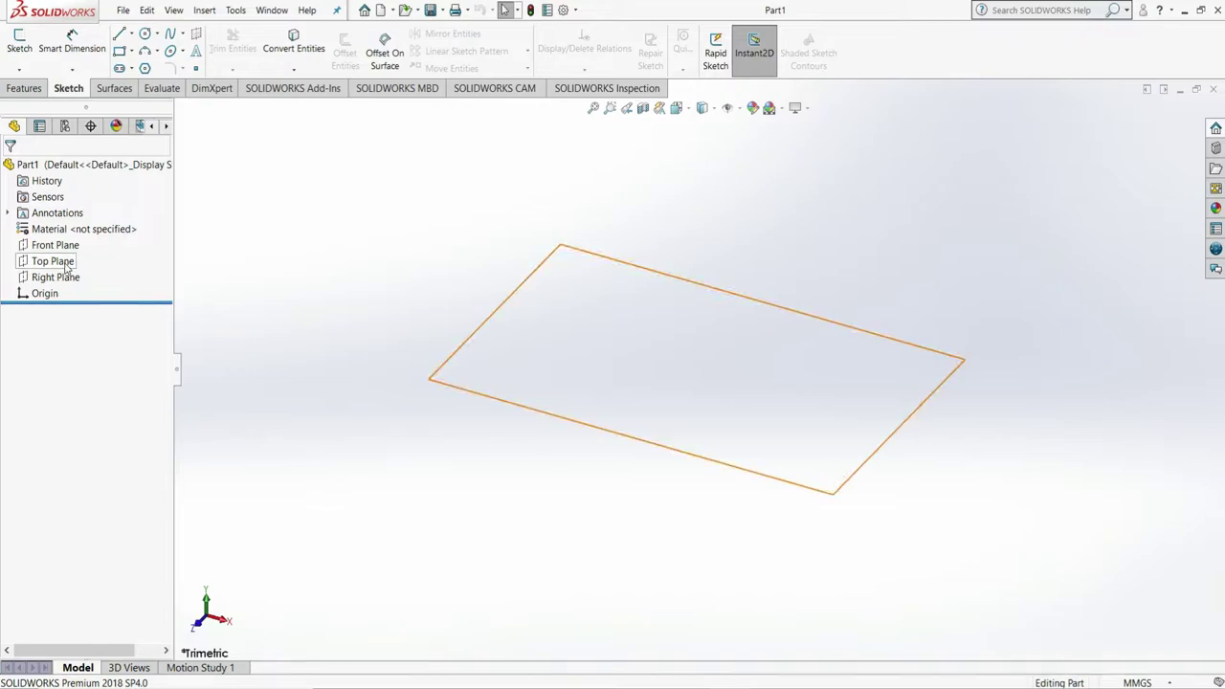
Sketch a circle of about 21 mm radius centred on the origin on the Top Plane
{"action": "left_click", "coordinate": [65, 264]}
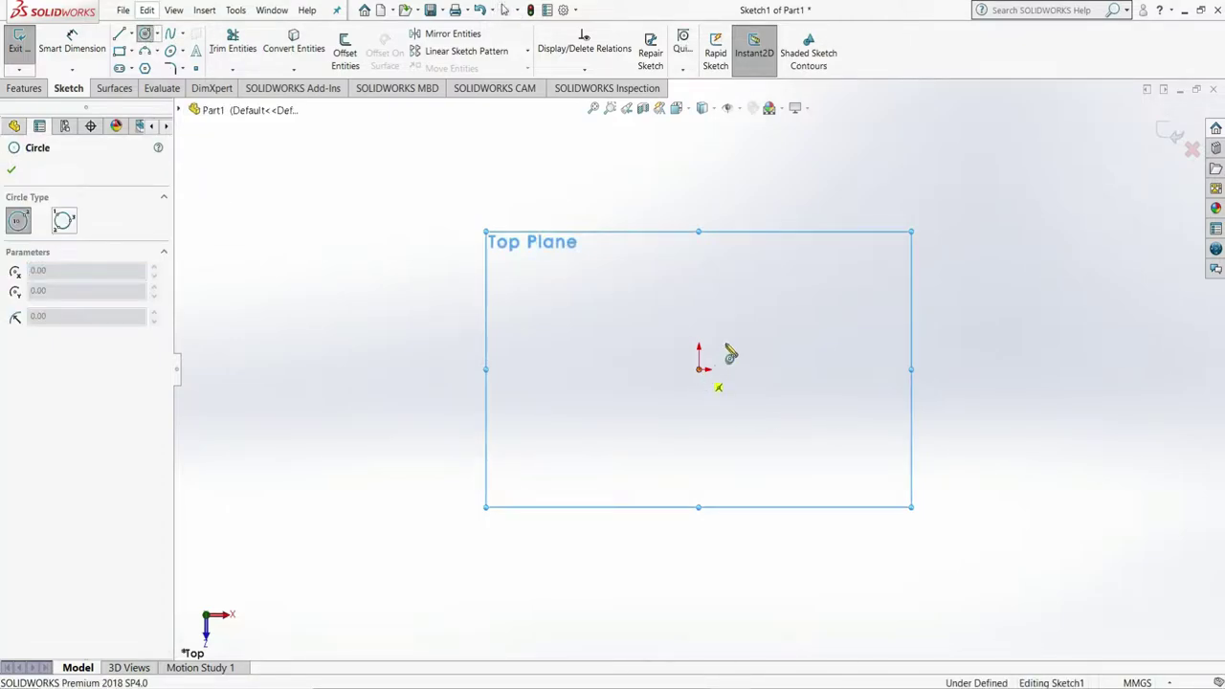
{"action": "left_click", "coordinate": [699, 369]}
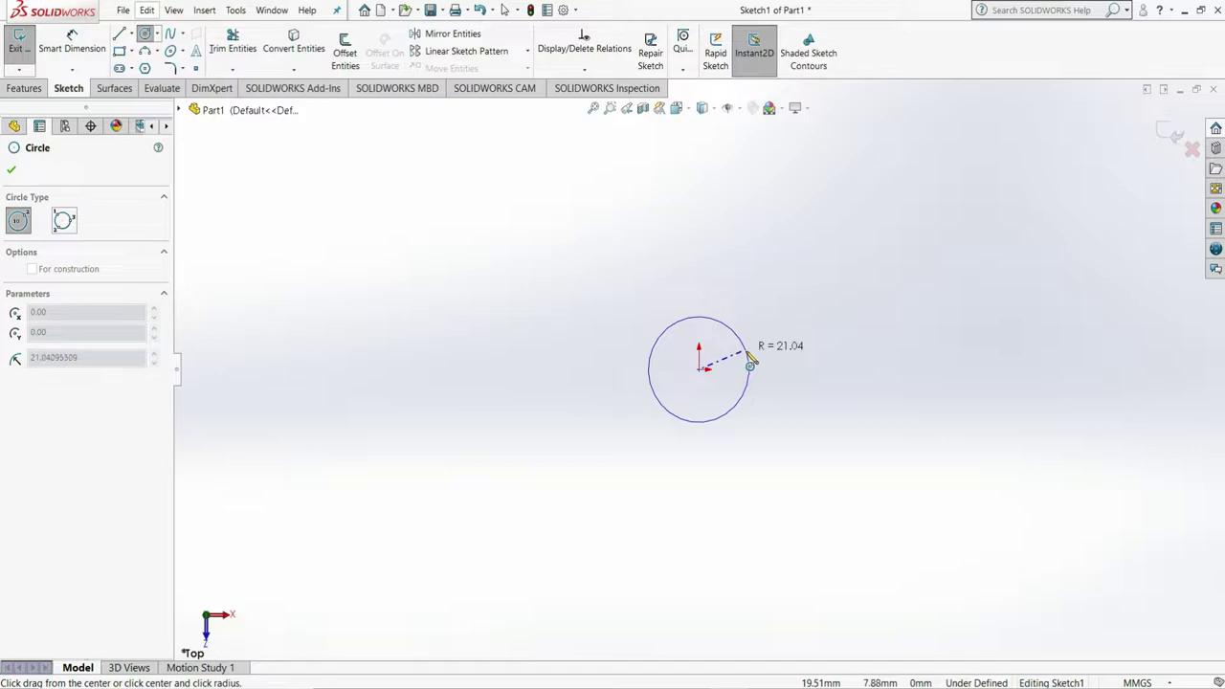
{"action": "left_click", "coordinate": [761, 345]}
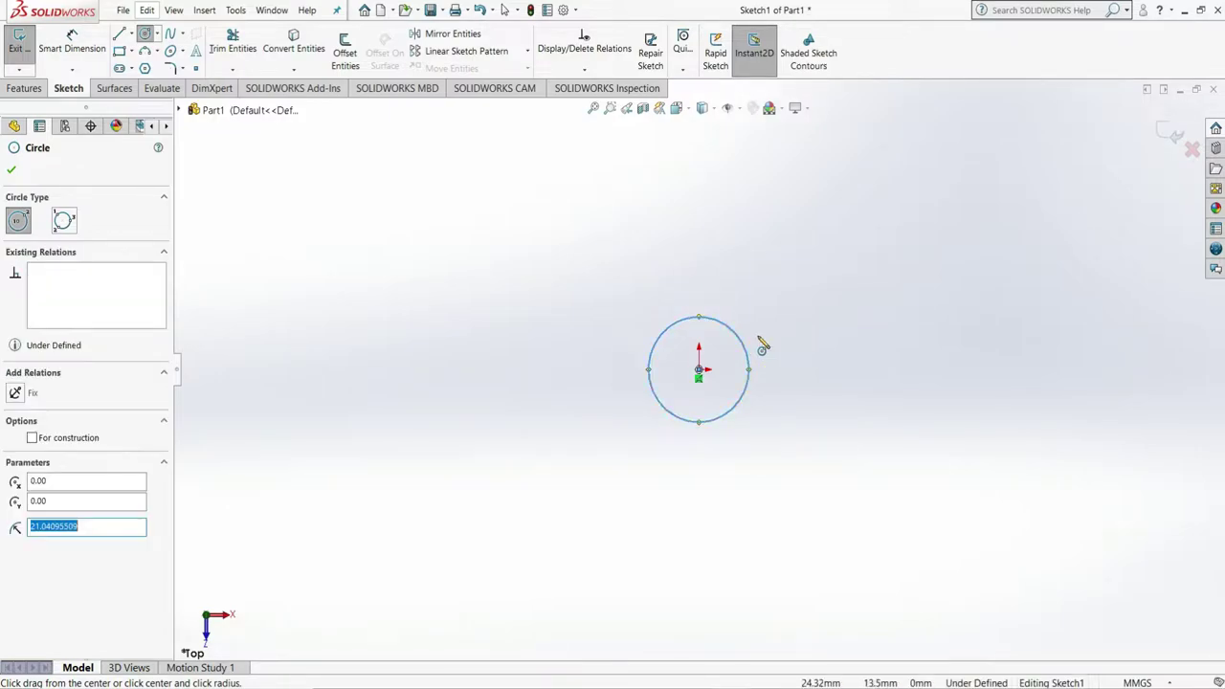
{"action": "key", "text": "Escape"}
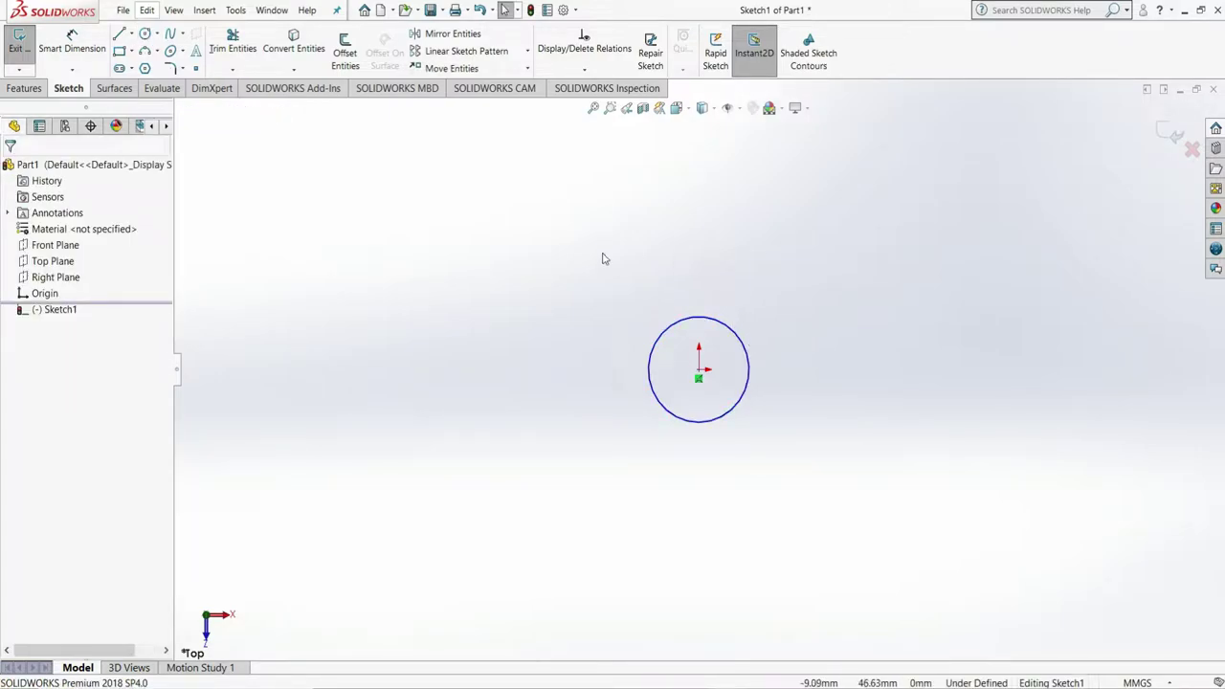
{"action": "left_click", "coordinate": [74, 48]}
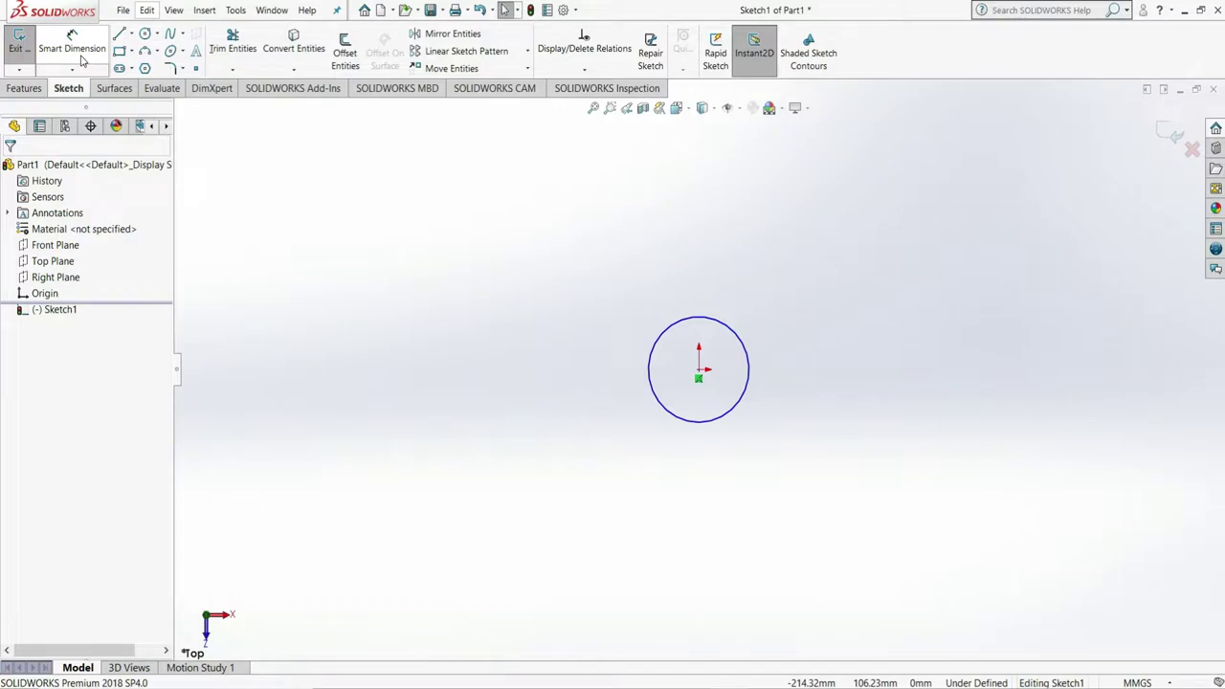
Dimension the circle's diameter to 10 mm, fully defining Sketch1
{"action": "left_click", "coordinate": [733, 335]}
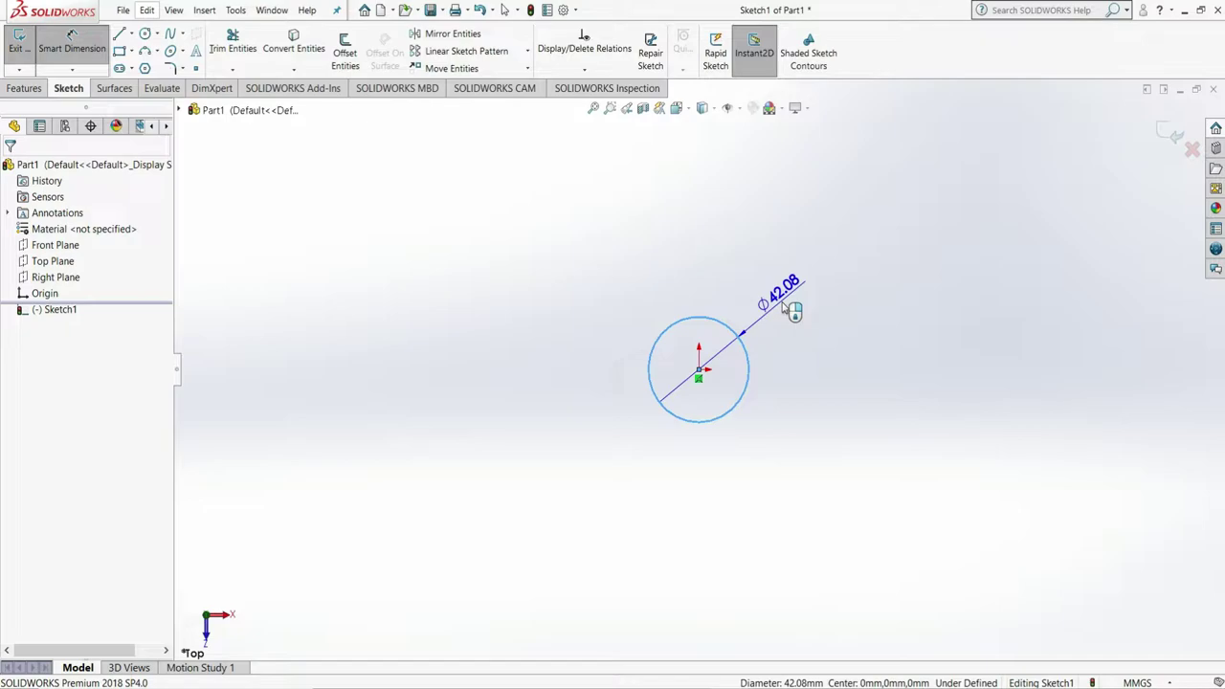
{"action": "left_click", "coordinate": [783, 304]}
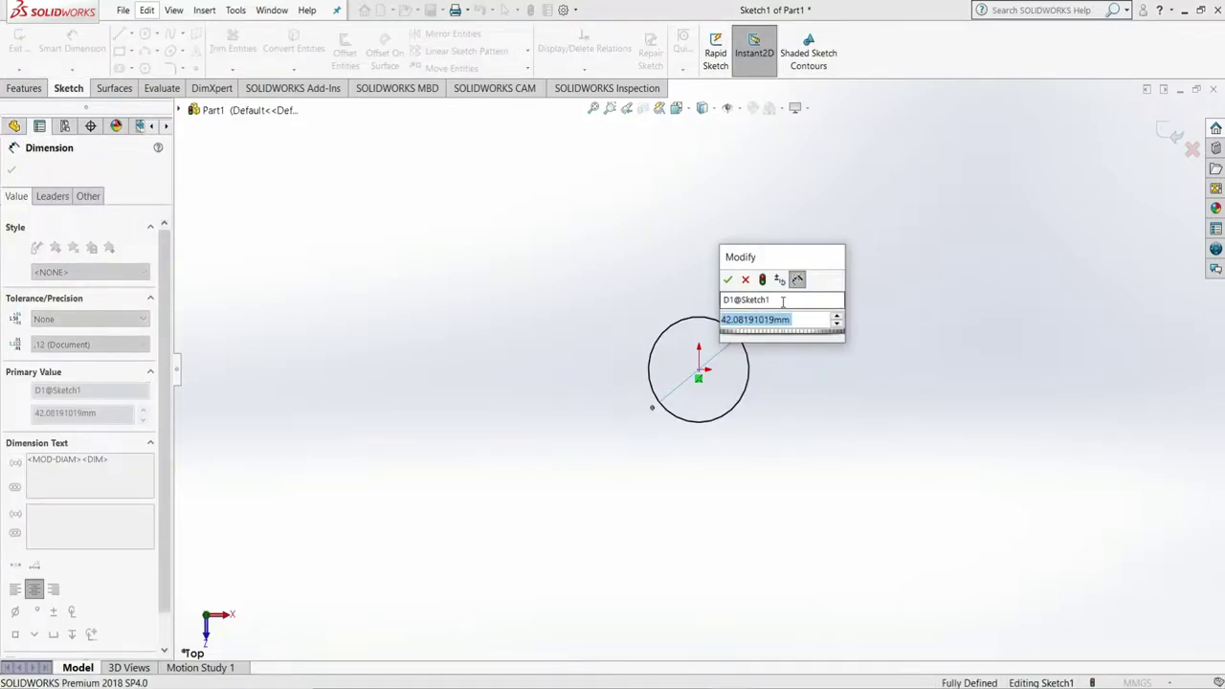
{"action": "type", "text": "10"}
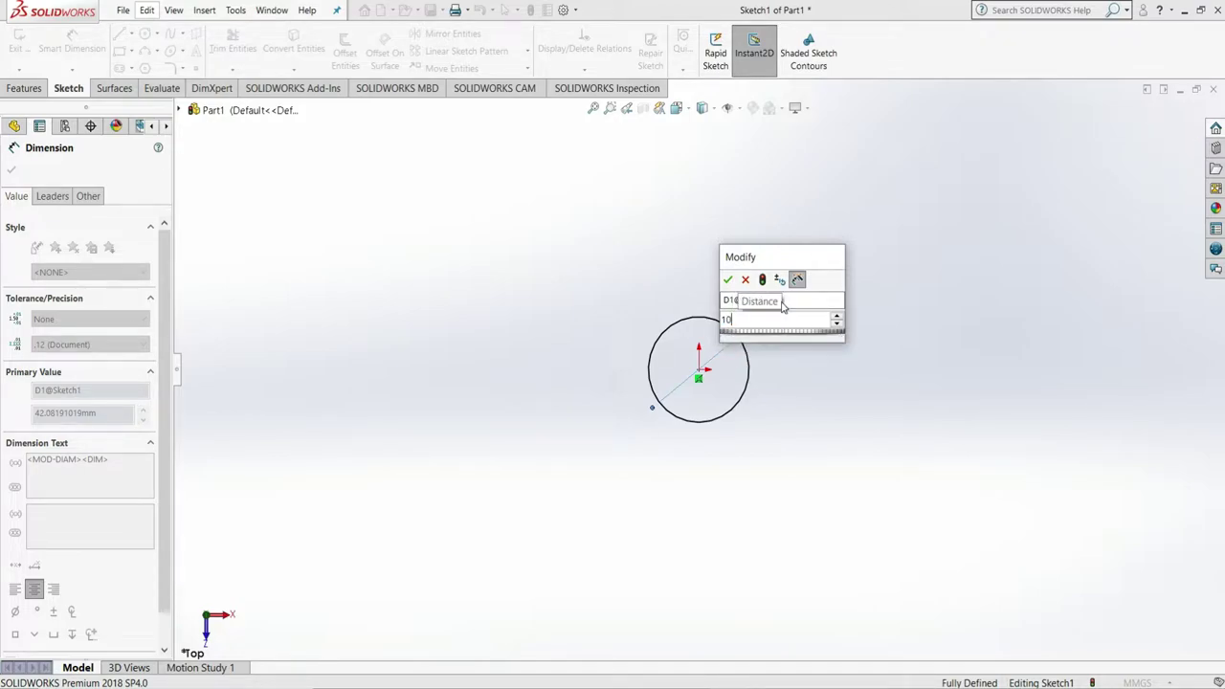
{"action": "key", "text": "Return"}
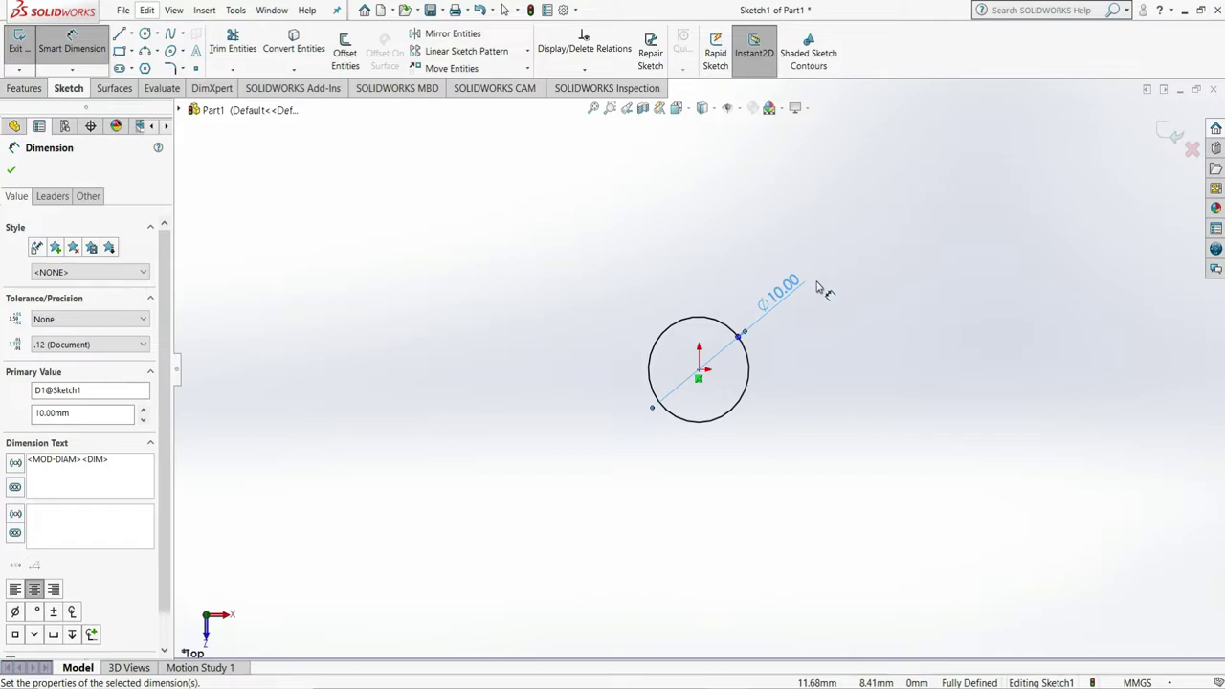
{"action": "left_click", "coordinate": [9, 173]}
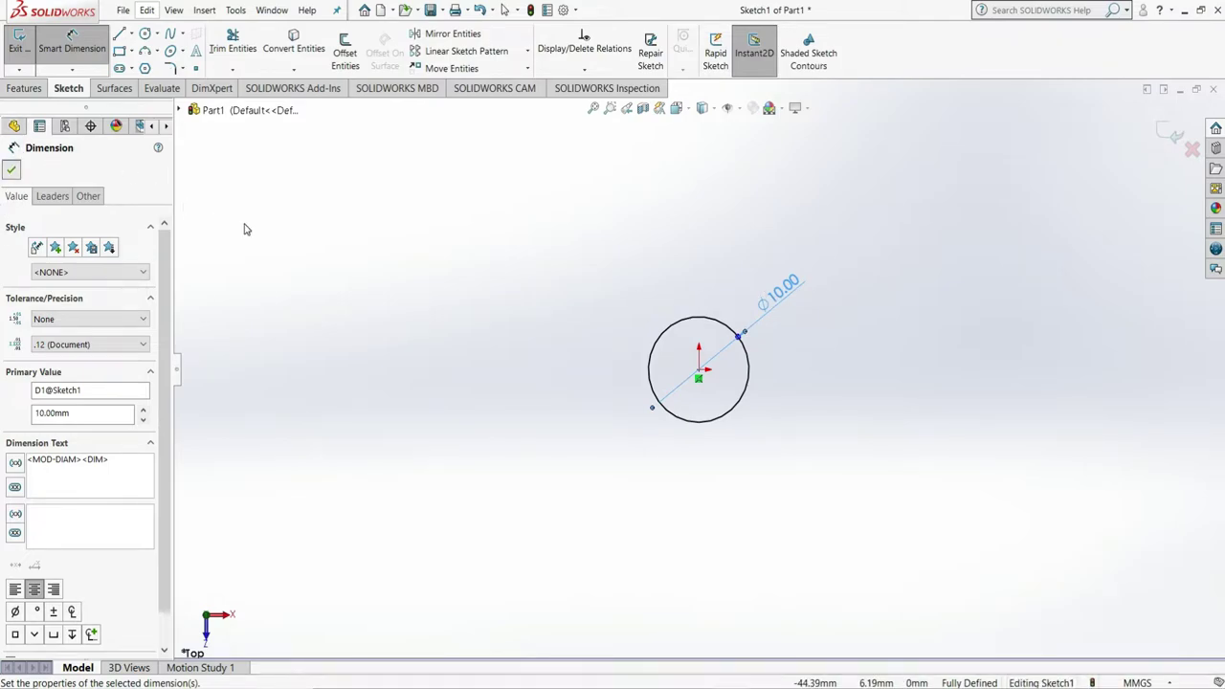
Start a Helix and Spiral curve on the circle, defined as a Spiral
{"action": "left_click", "coordinate": [24, 88]}
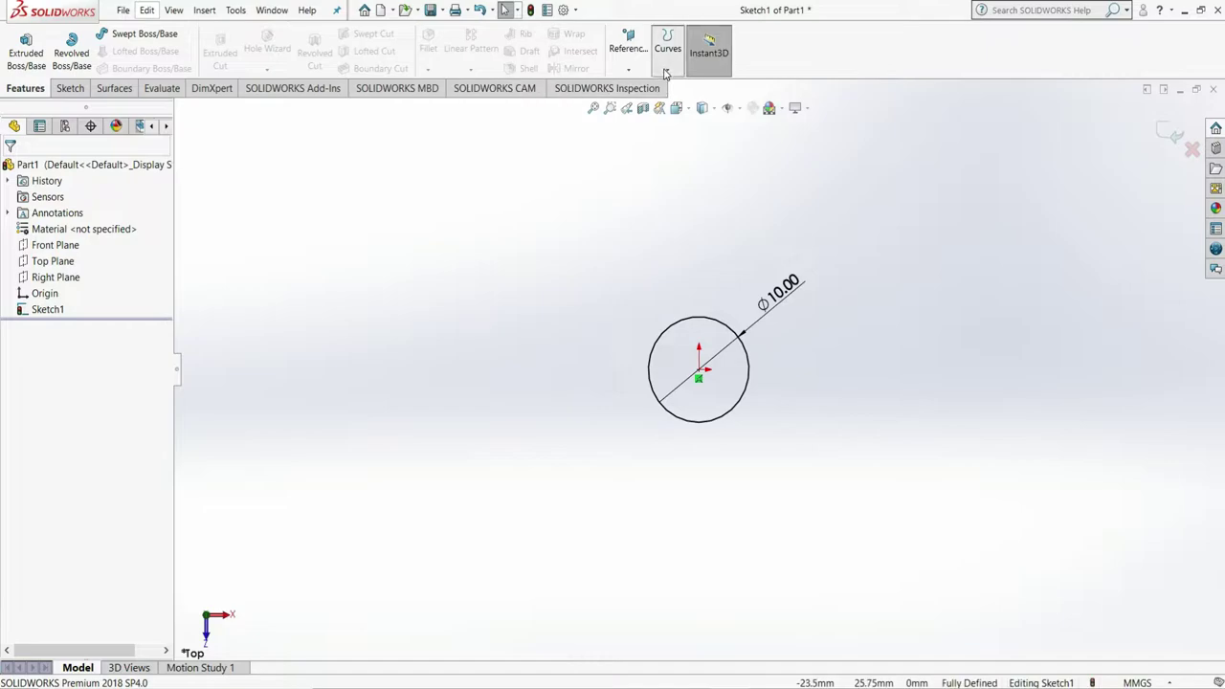
{"action": "left_click", "coordinate": [627, 70]}
{"action": "left_click", "coordinate": [668, 70]}
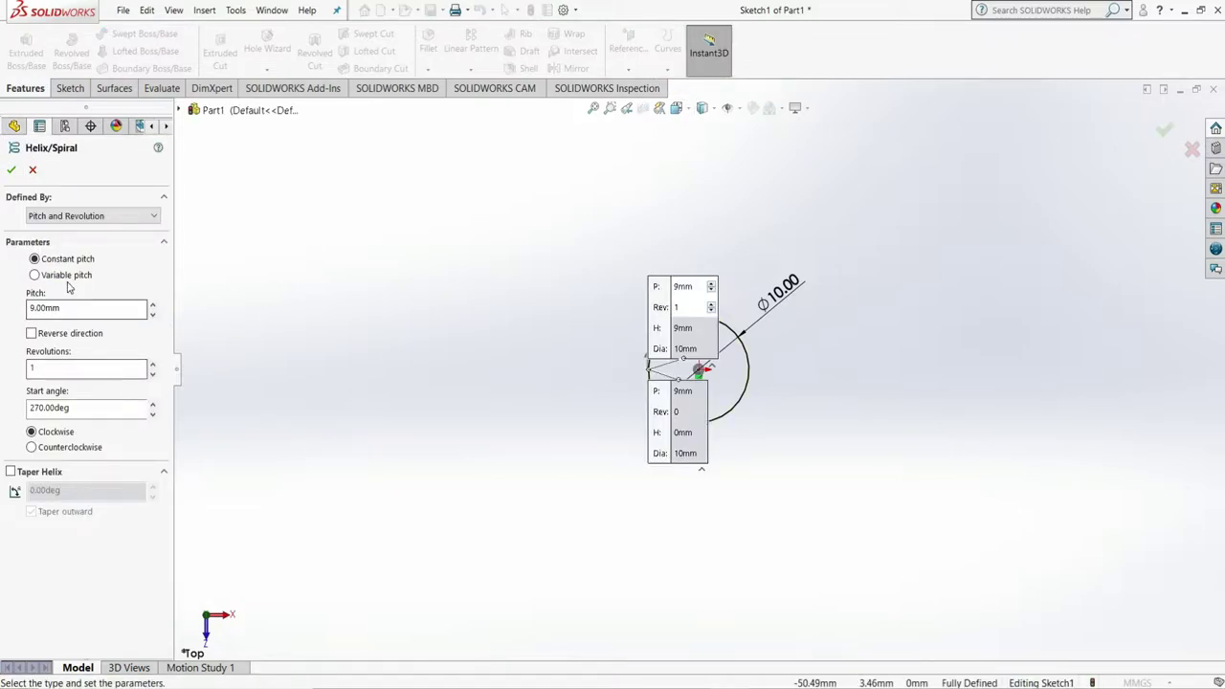
{"action": "left_click", "coordinate": [100, 221]}
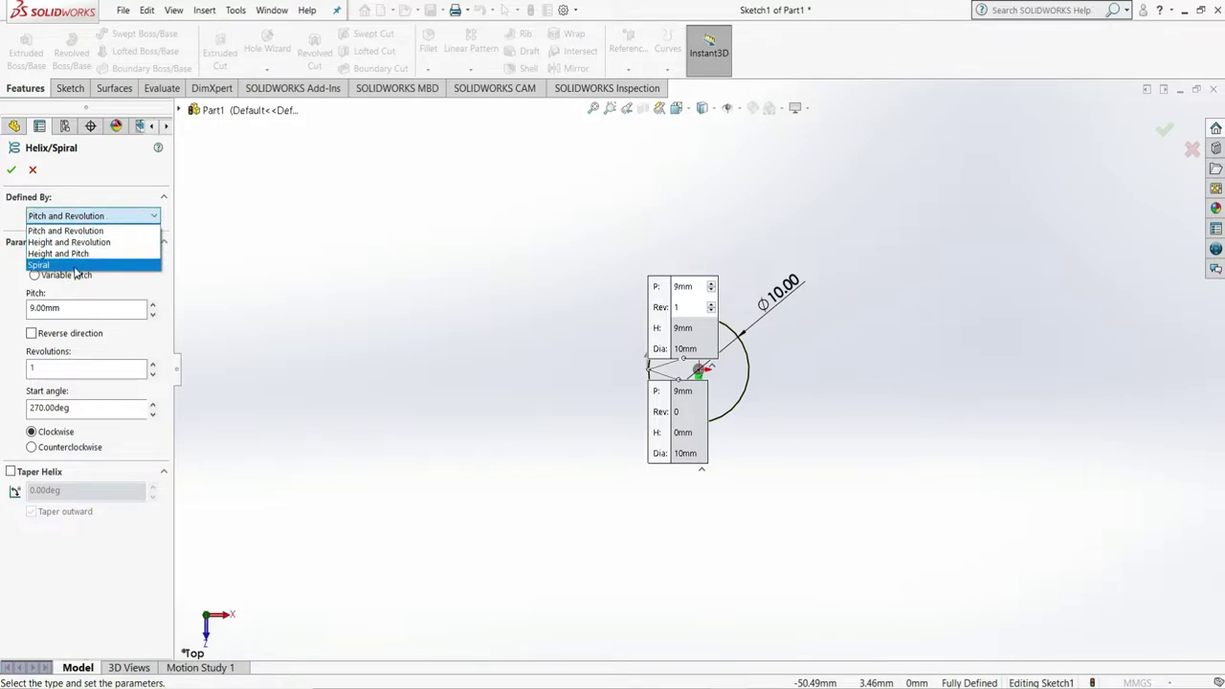
{"action": "left_click", "coordinate": [79, 266]}
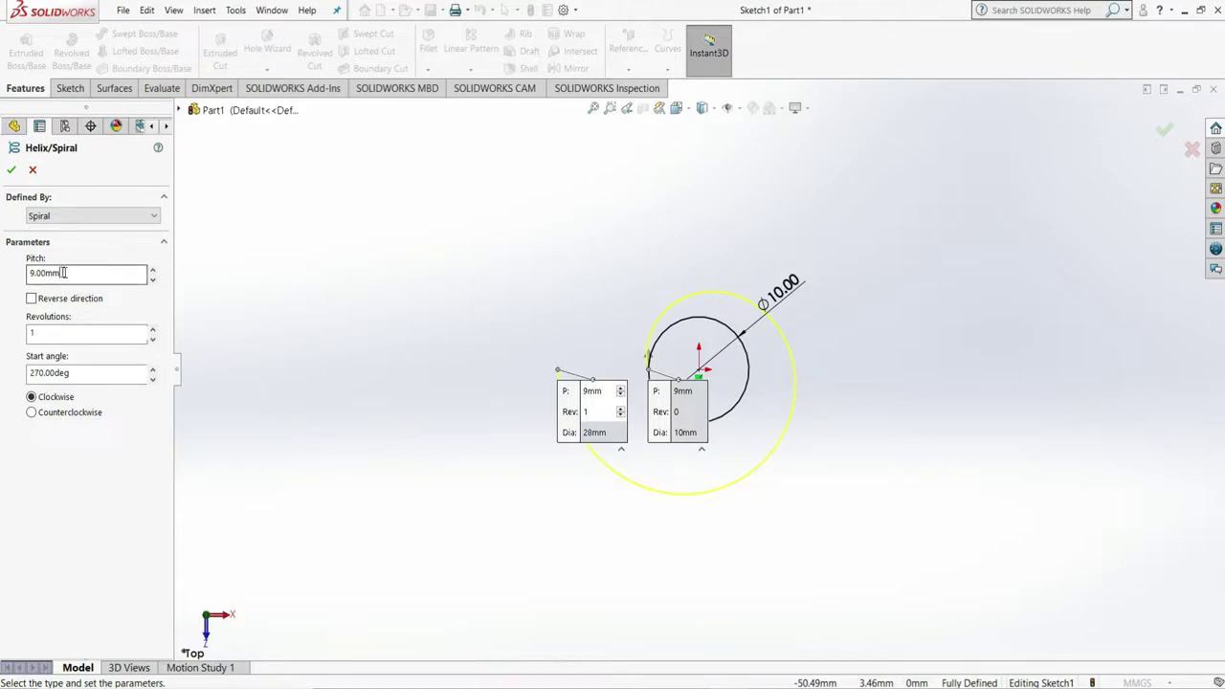
Set the spiral's pitch to 10 mm and revolutions to 7.25, and create it
{"action": "left_click_drag", "start_coordinate": [64, 272], "coordinate": [26, 273]}
{"action": "type", "text": "10"}
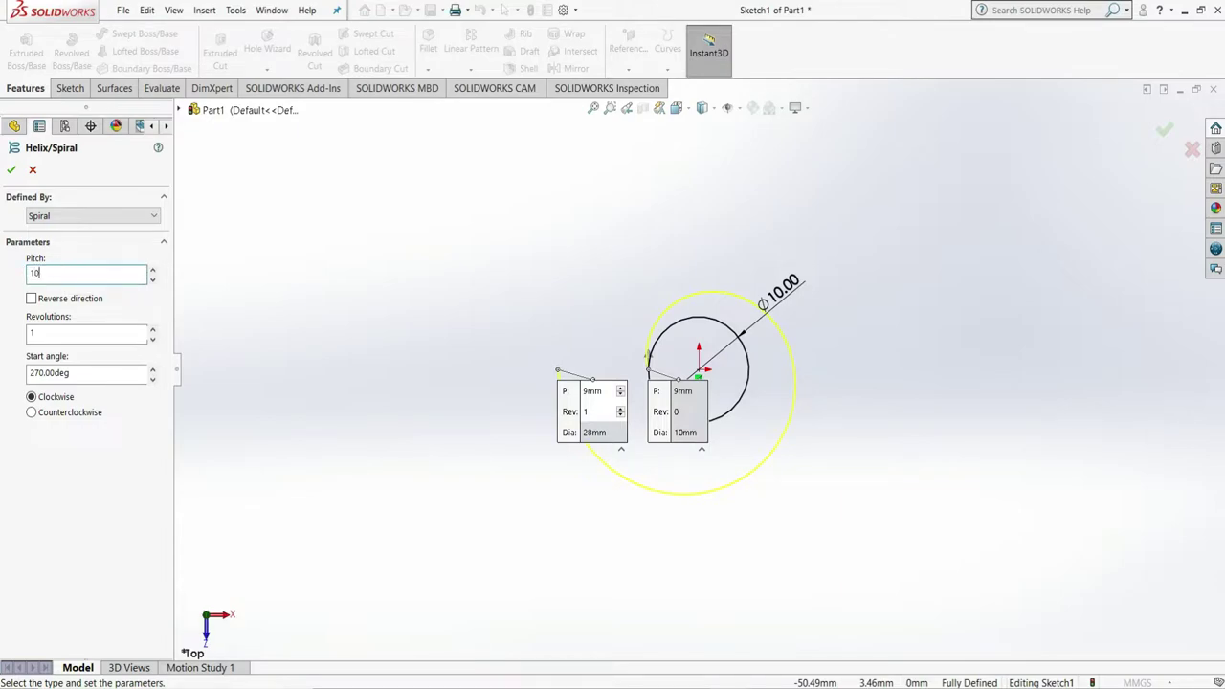
{"action": "key", "text": "Return"}
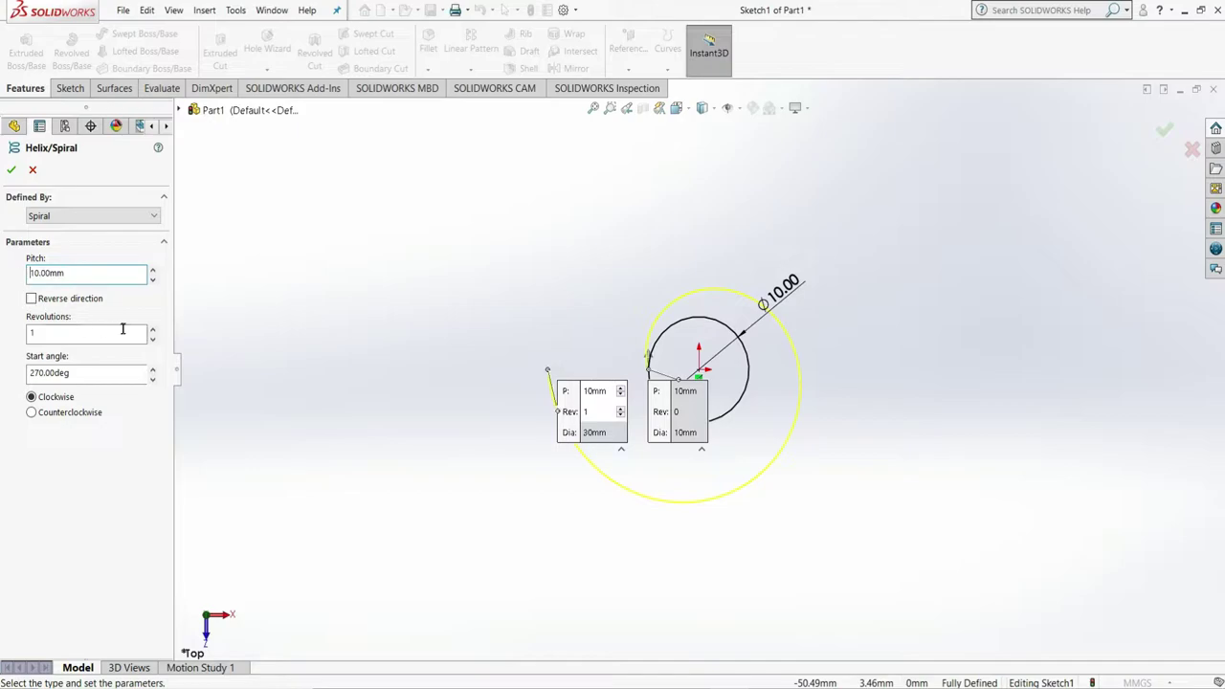
{"action": "left_click", "coordinate": [153, 330]}
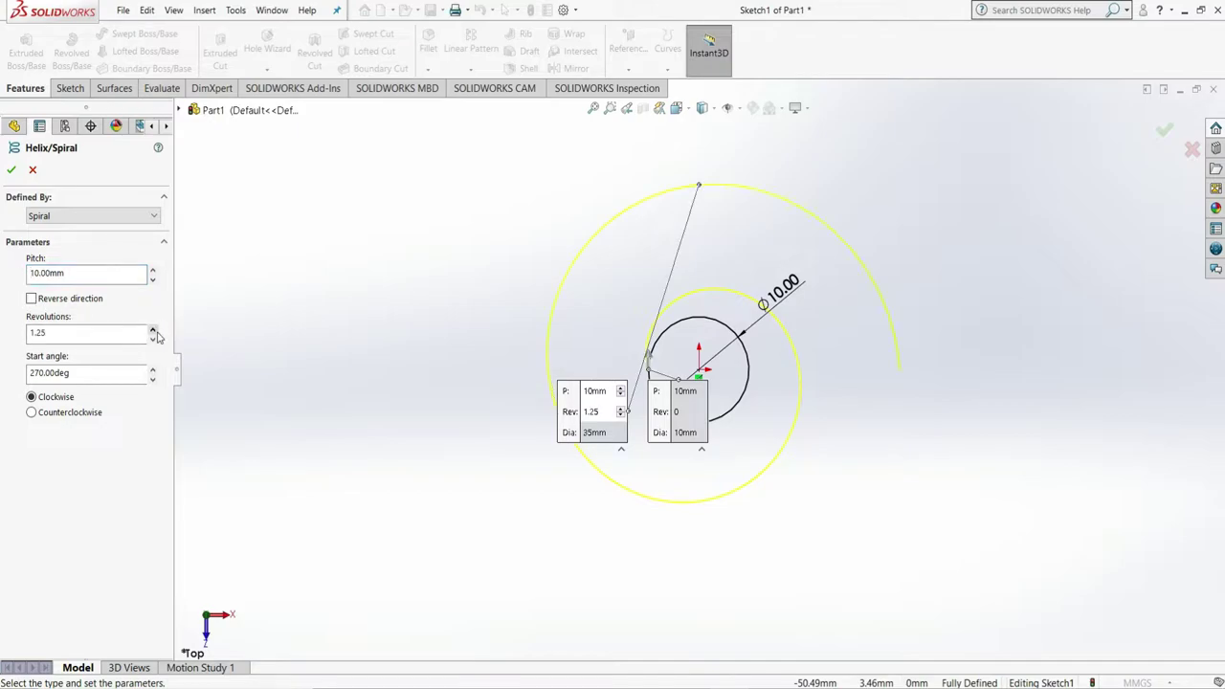
{"action": "left_click", "coordinate": [152, 330]}
{"action": "left_click", "coordinate": [152, 330]}
{"action": "left_click", "coordinate": [152, 330]}
{"action": "left_click", "coordinate": [153, 330]}
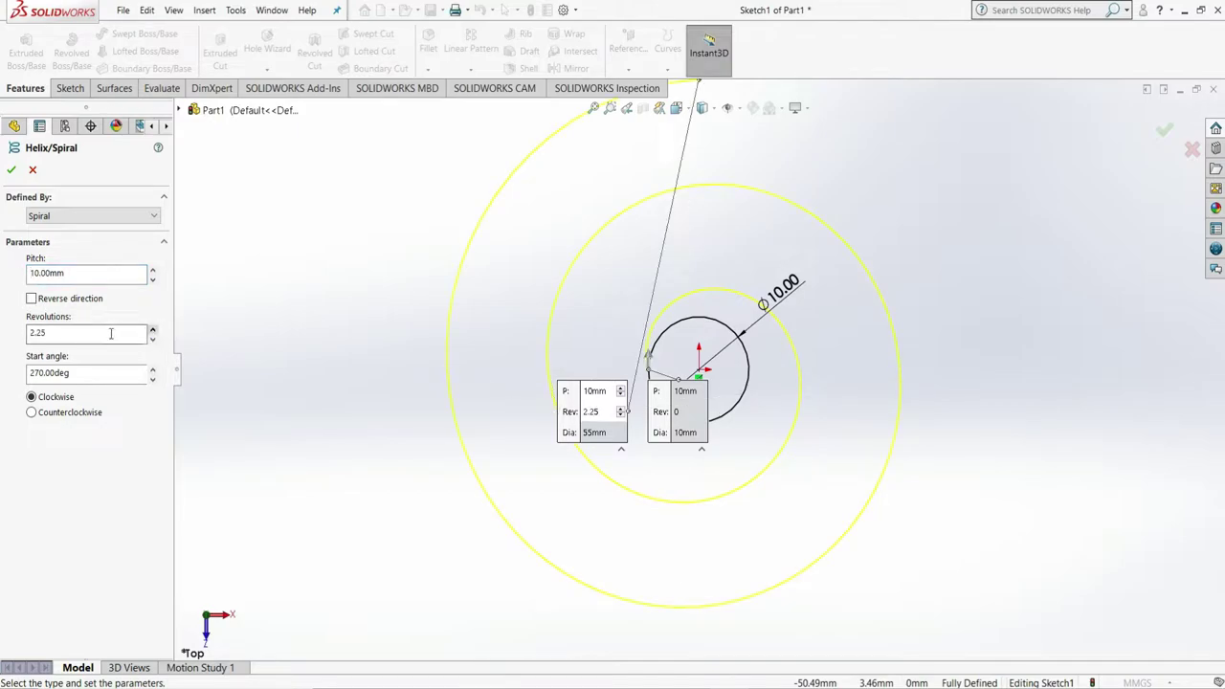
{"action": "left_click_drag", "start_coordinate": [111, 333], "coordinate": [6, 317]}
{"action": "type", "text": "7.25"}
{"action": "key", "text": "Return"}
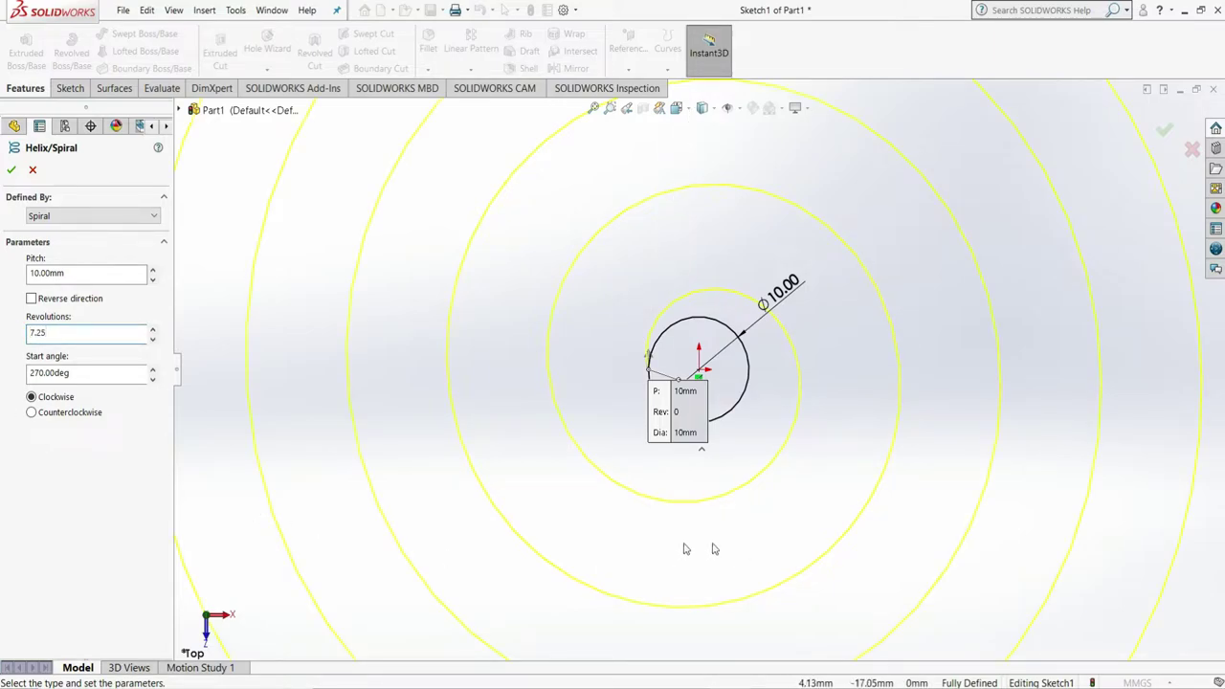
{"action": "scroll", "coordinate": [670, 402], "scroll_direction": "up", "scroll_amount": 3}
{"action": "scroll", "coordinate": [643, 322], "scroll_direction": "up", "scroll_amount": 2}
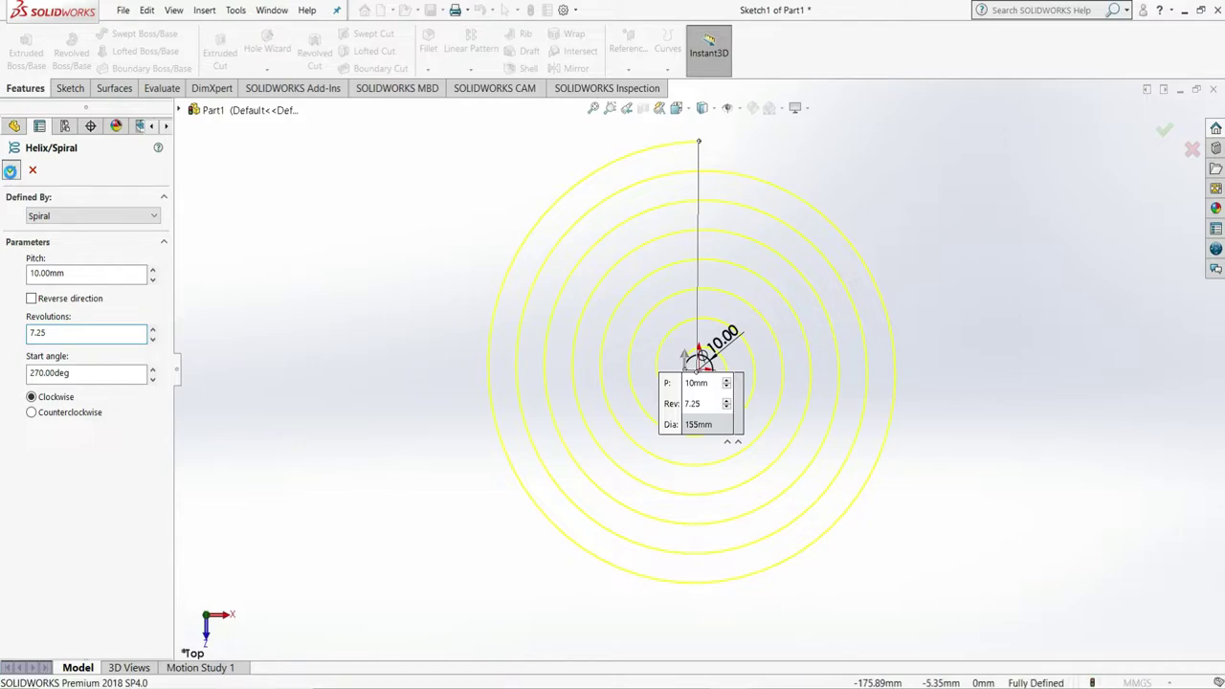
{"action": "left_click", "coordinate": [11, 170]}
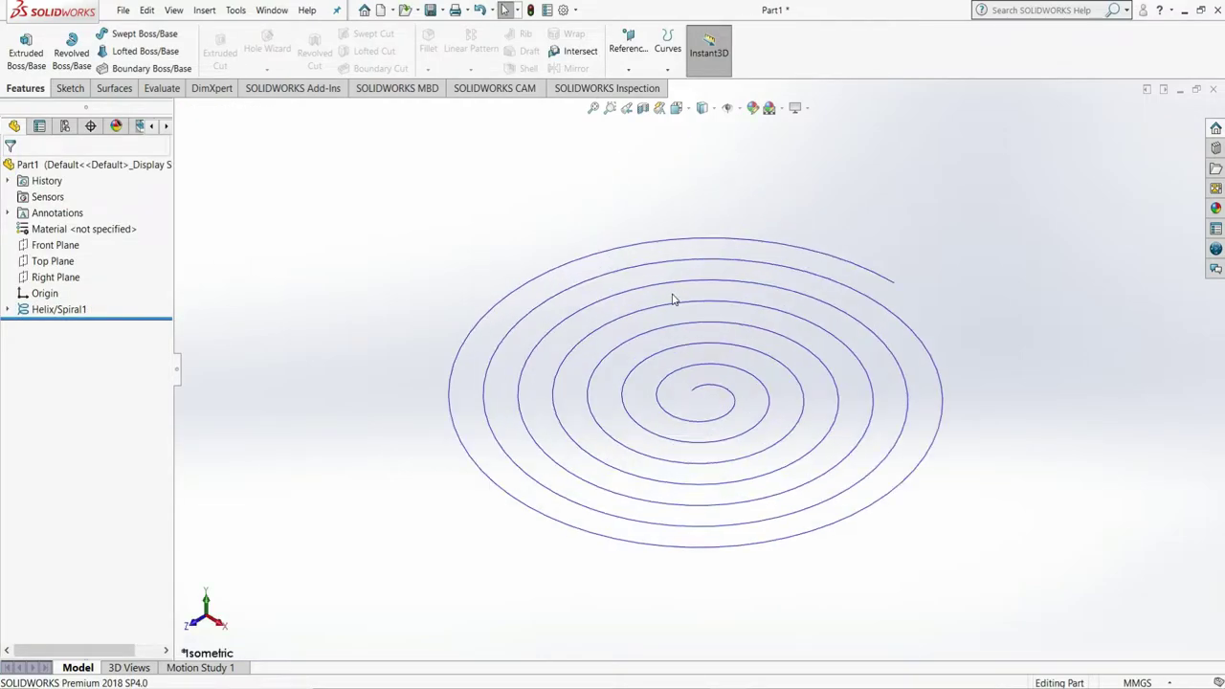
Add a reference plane referencing the Front Plane and the spiral's centre point
{"action": "left_click", "coordinate": [639, 73]}
{"action": "left_click", "coordinate": [648, 88]}
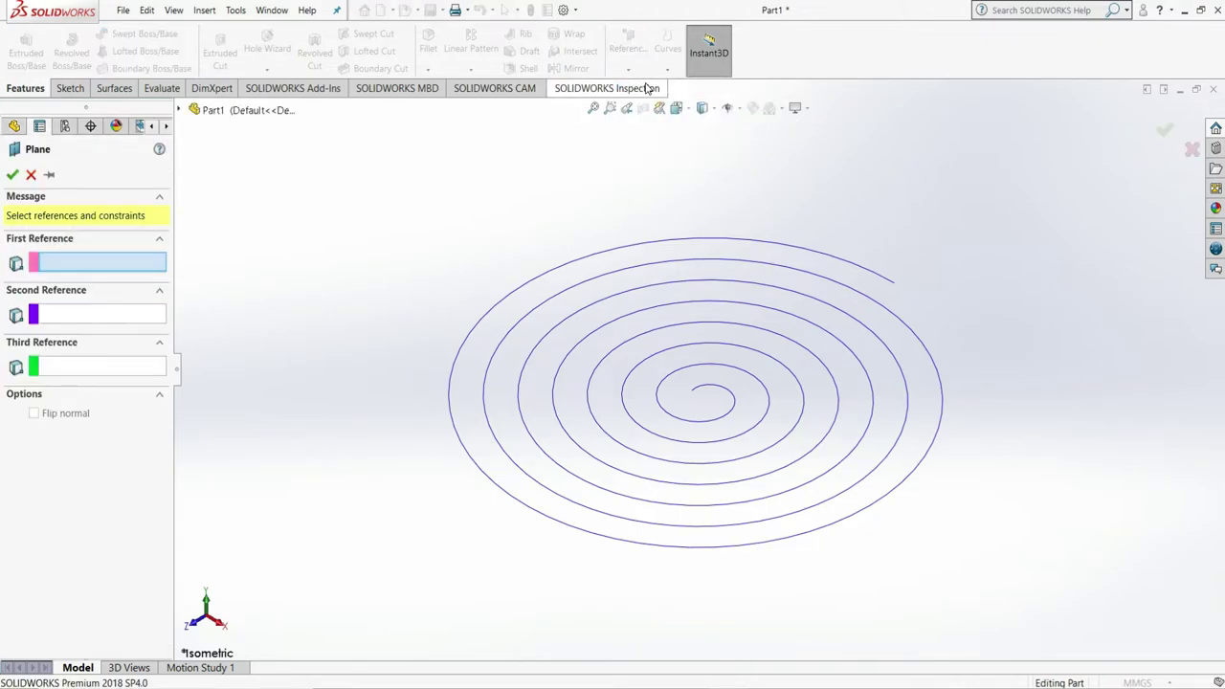
{"action": "left_click", "coordinate": [179, 111]}
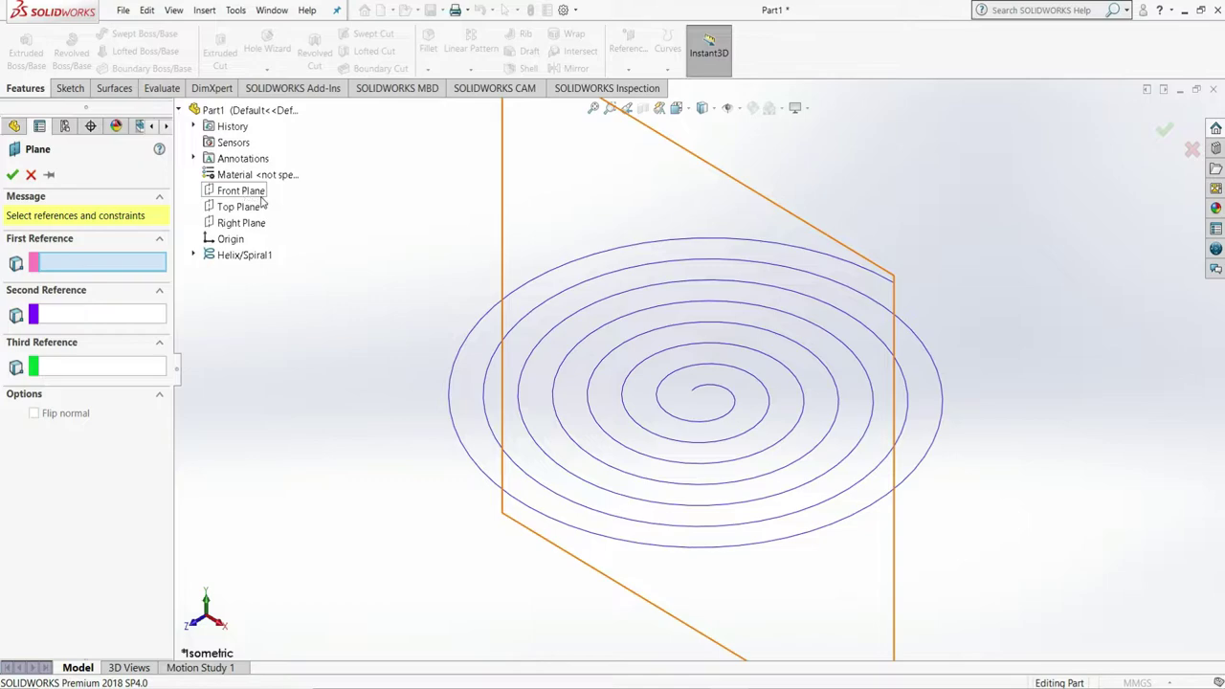
{"action": "left_click", "coordinate": [261, 199]}
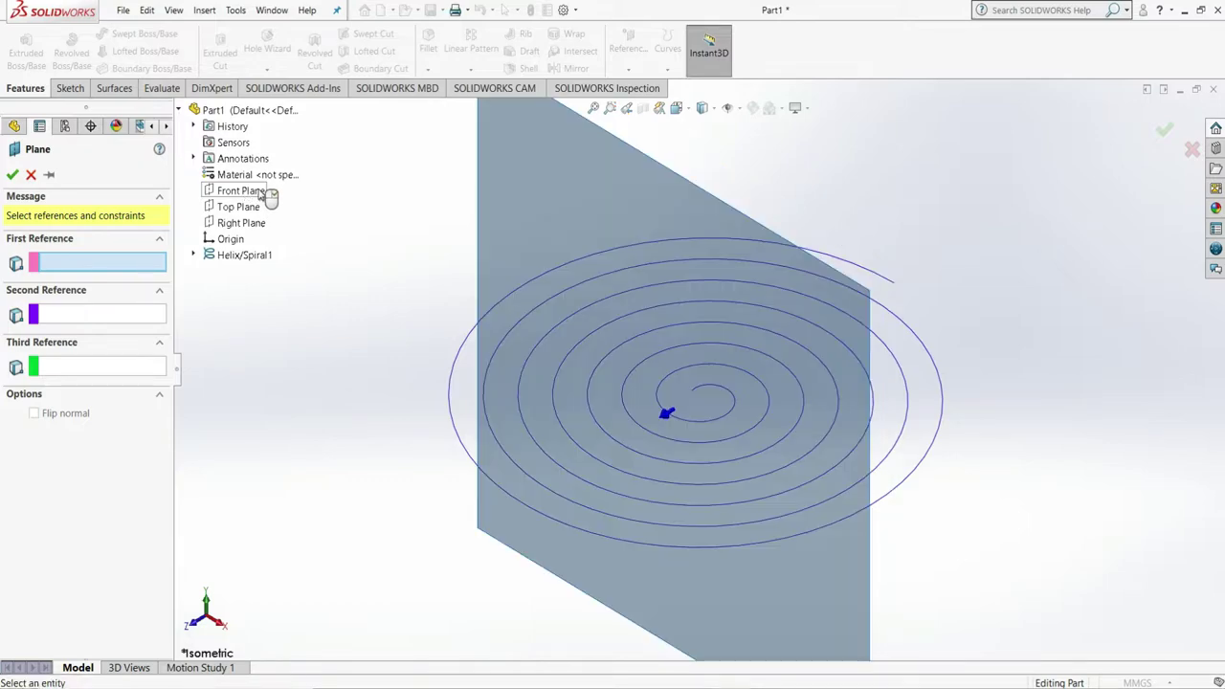
{"action": "left_click", "coordinate": [692, 394]}
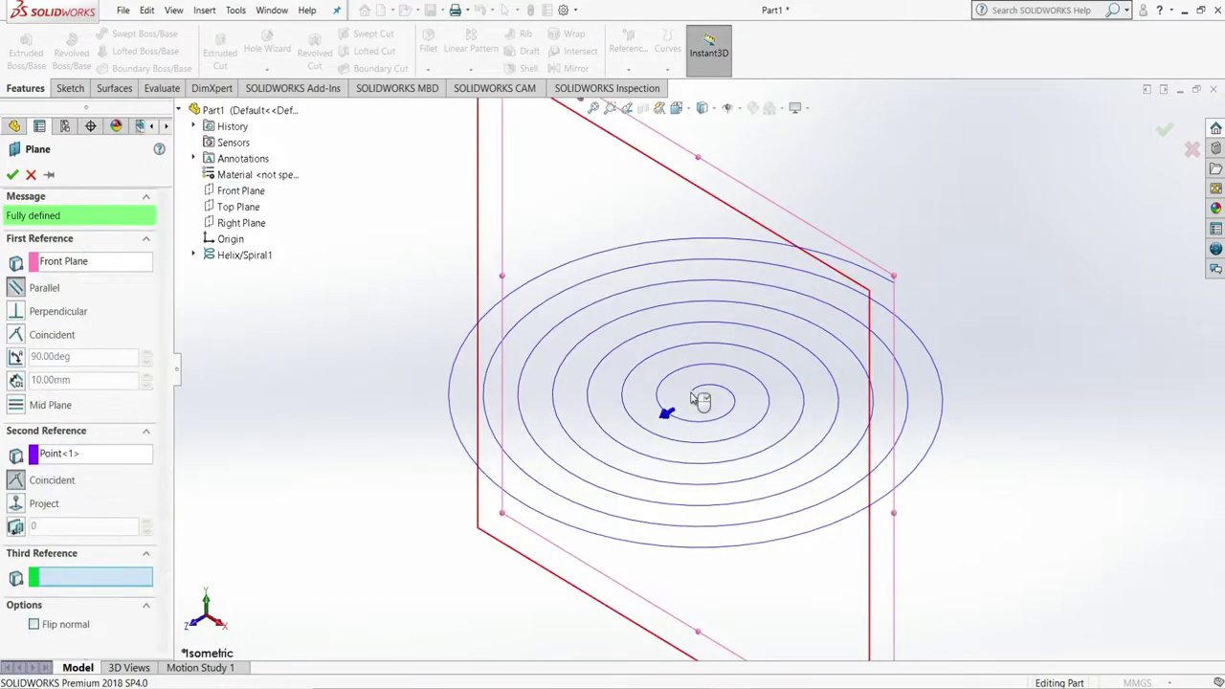
{"action": "left_click", "coordinate": [11, 174]}
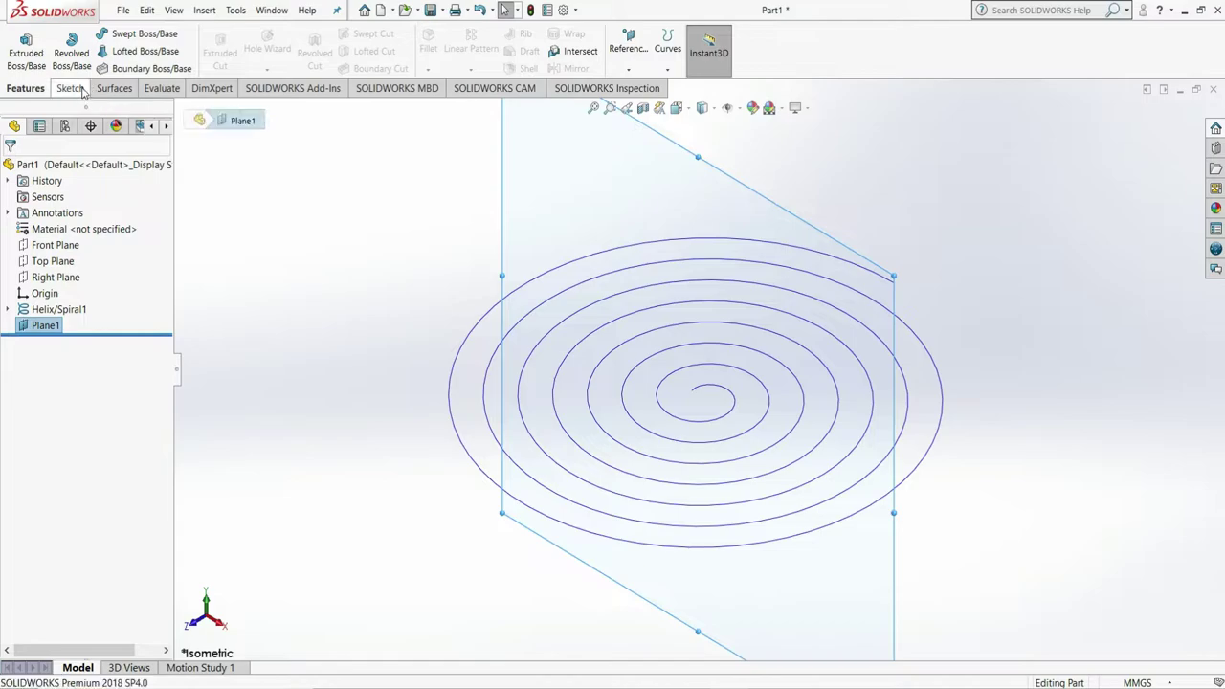
Draw a narrow centre rectangle on Plane1 across the spiral's inner start point
{"action": "left_click", "coordinate": [68, 89]}
{"action": "left_click", "coordinate": [30, 48]}
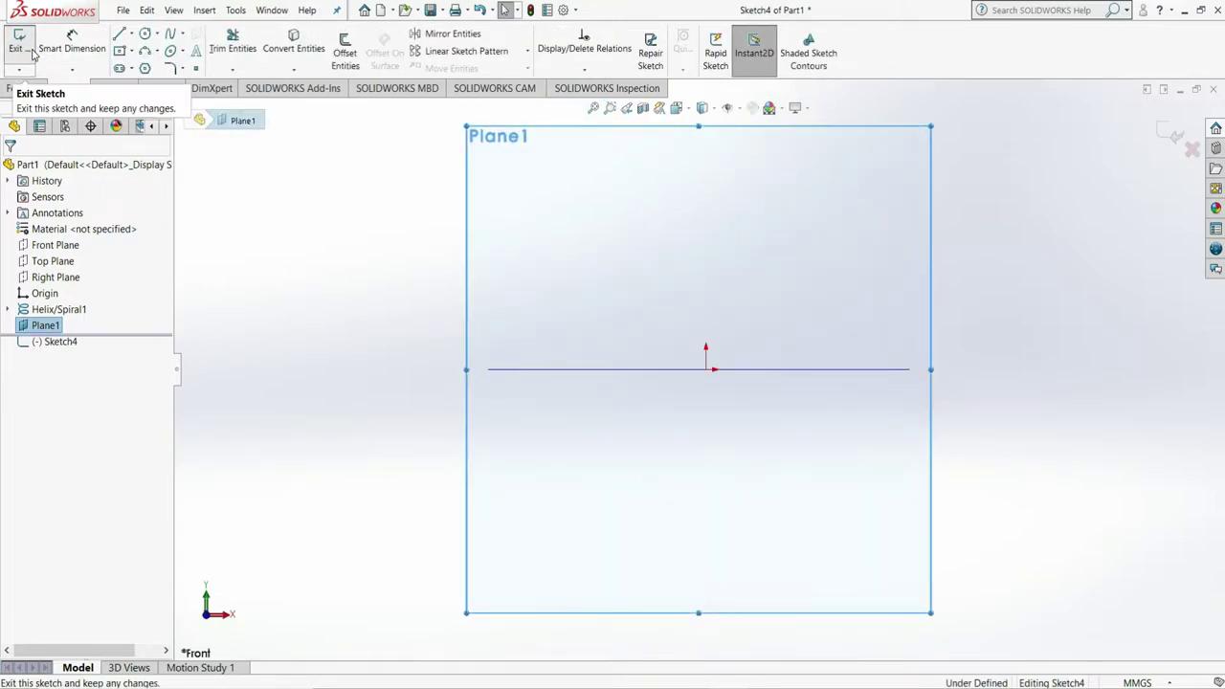
{"action": "left_click", "coordinate": [119, 52]}
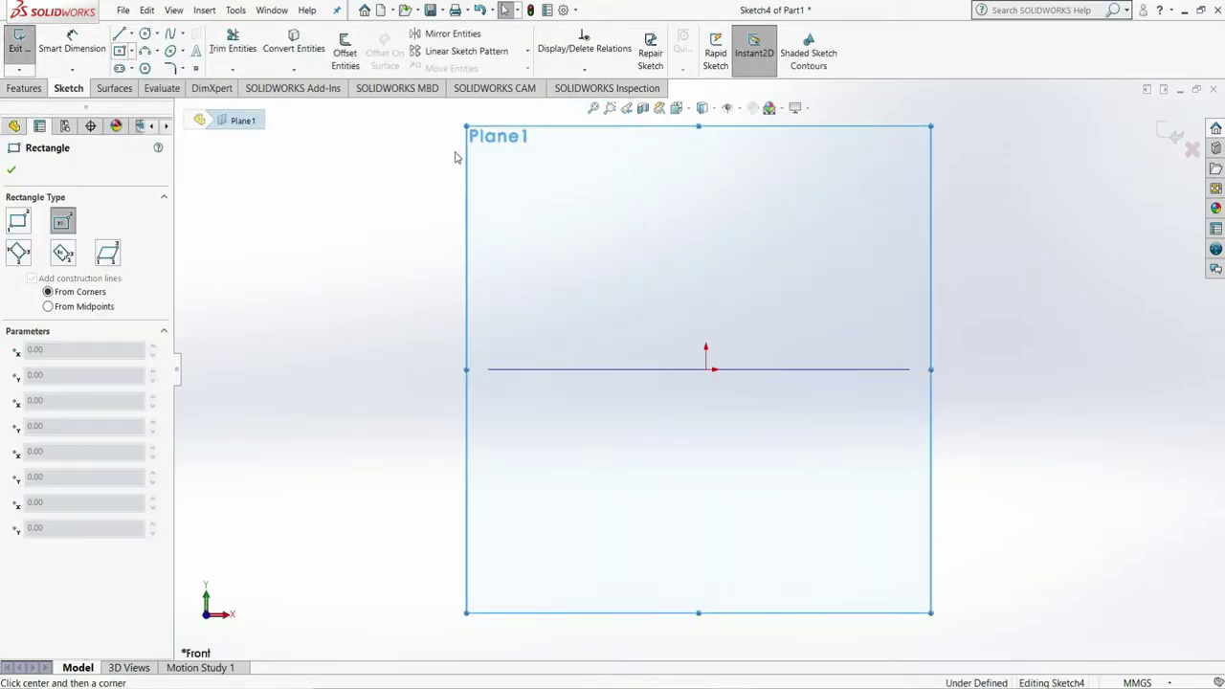
{"action": "middle_click_drag", "start_coordinate": [714, 330], "coordinate": [705, 391]}
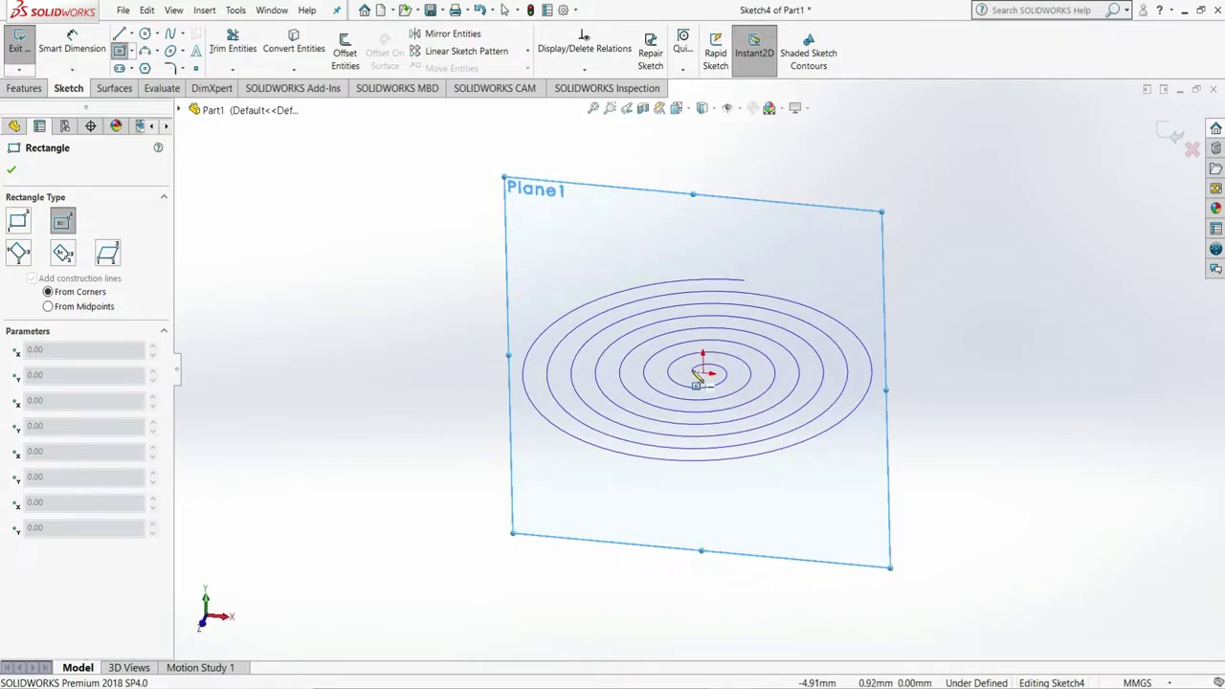
{"action": "left_click", "coordinate": [695, 373]}
{"action": "scroll", "coordinate": [705, 335], "scroll_direction": "down", "scroll_amount": 2}
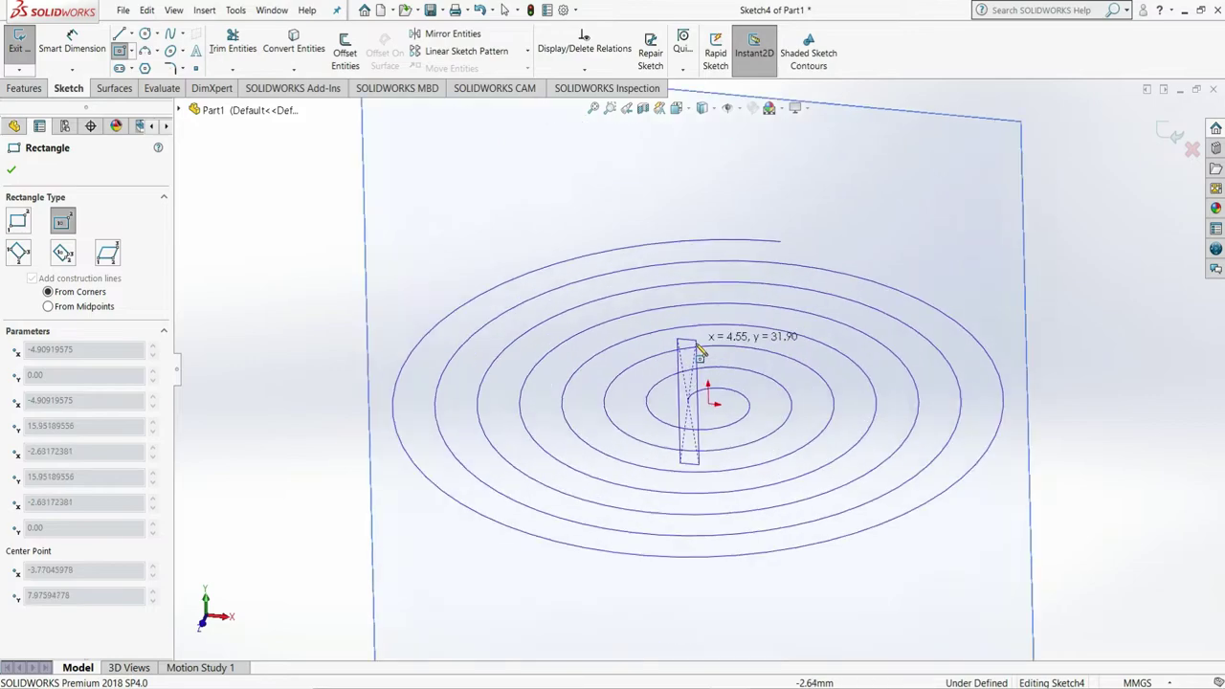
{"action": "scroll", "coordinate": [687, 360], "scroll_direction": "down", "scroll_amount": 2}
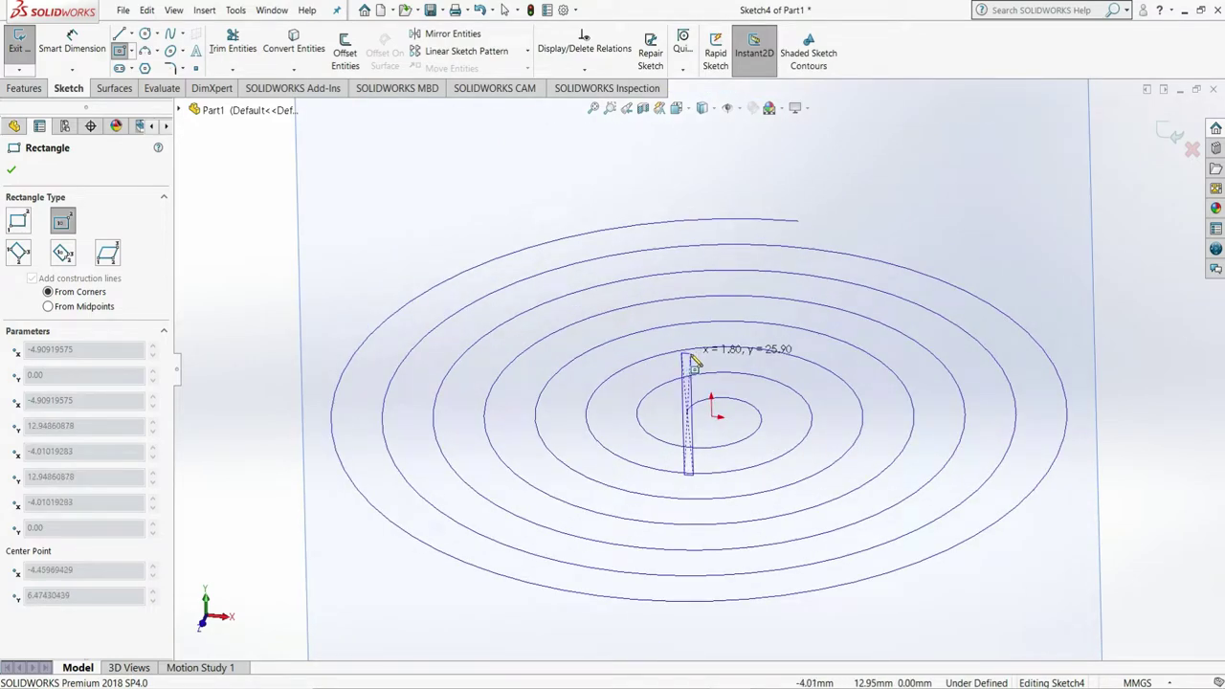
{"action": "left_click", "coordinate": [696, 359]}
{"action": "key", "text": "Escape"}
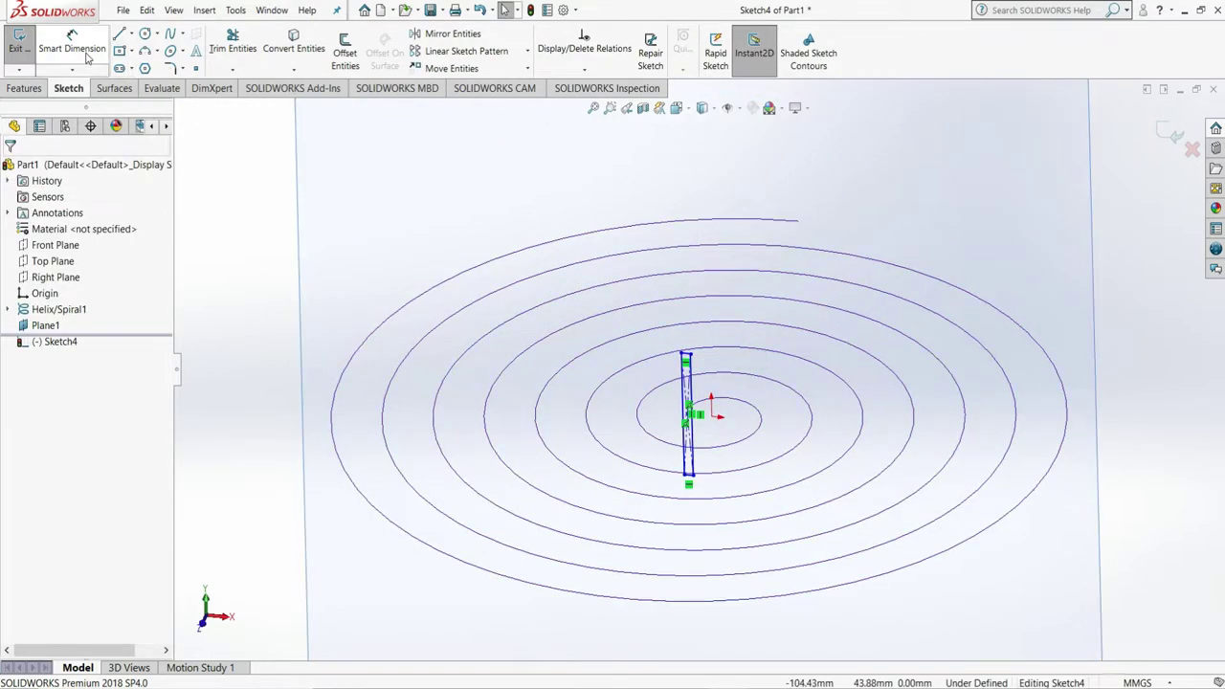
Dimension the rectangle to 25.50 mm height and 1.50 mm width
{"action": "left_click", "coordinate": [85, 56]}
{"action": "scroll", "coordinate": [698, 404], "scroll_direction": "down", "scroll_amount": 3}
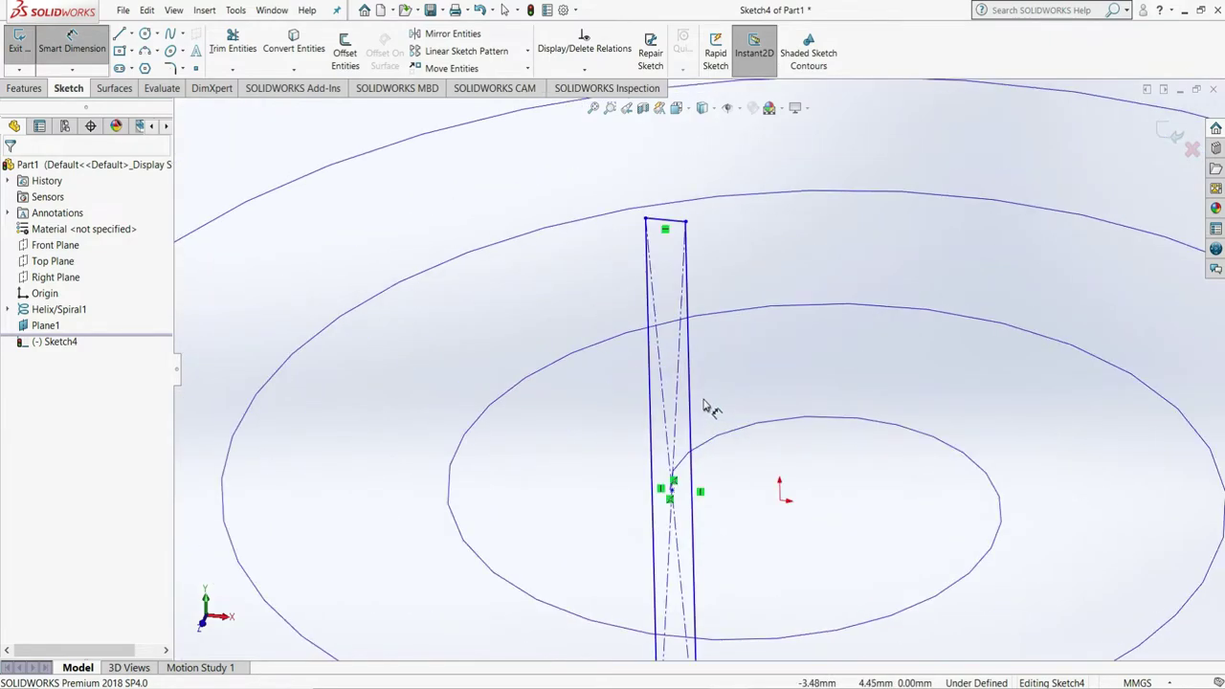
{"action": "left_click", "coordinate": [689, 393]}
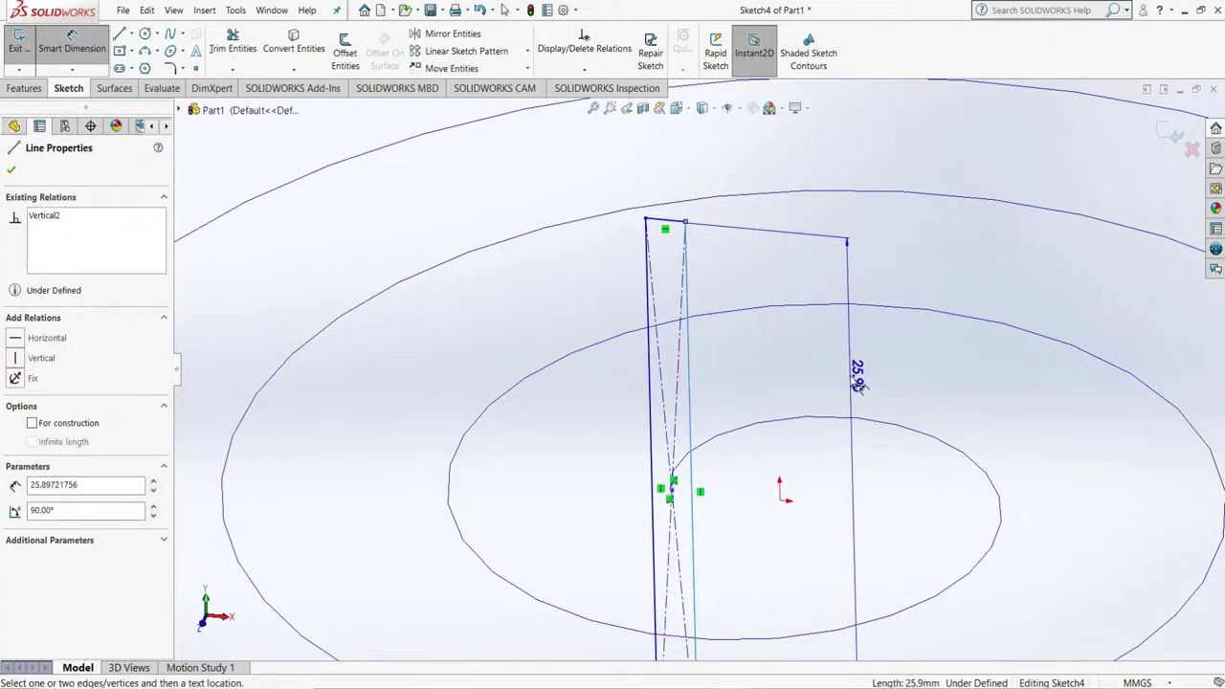
{"action": "left_click", "coordinate": [859, 381]}
{"action": "type", "text": "25"}
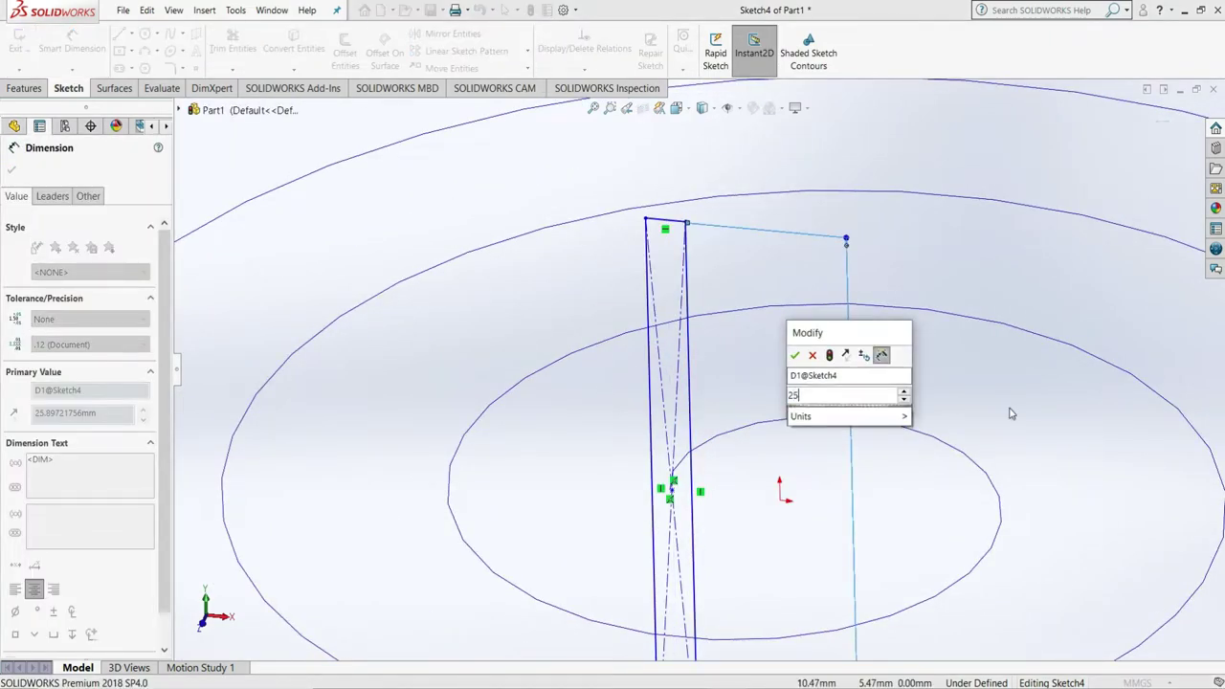
{"action": "type", "text": ".50"}
{"action": "key", "text": "Return"}
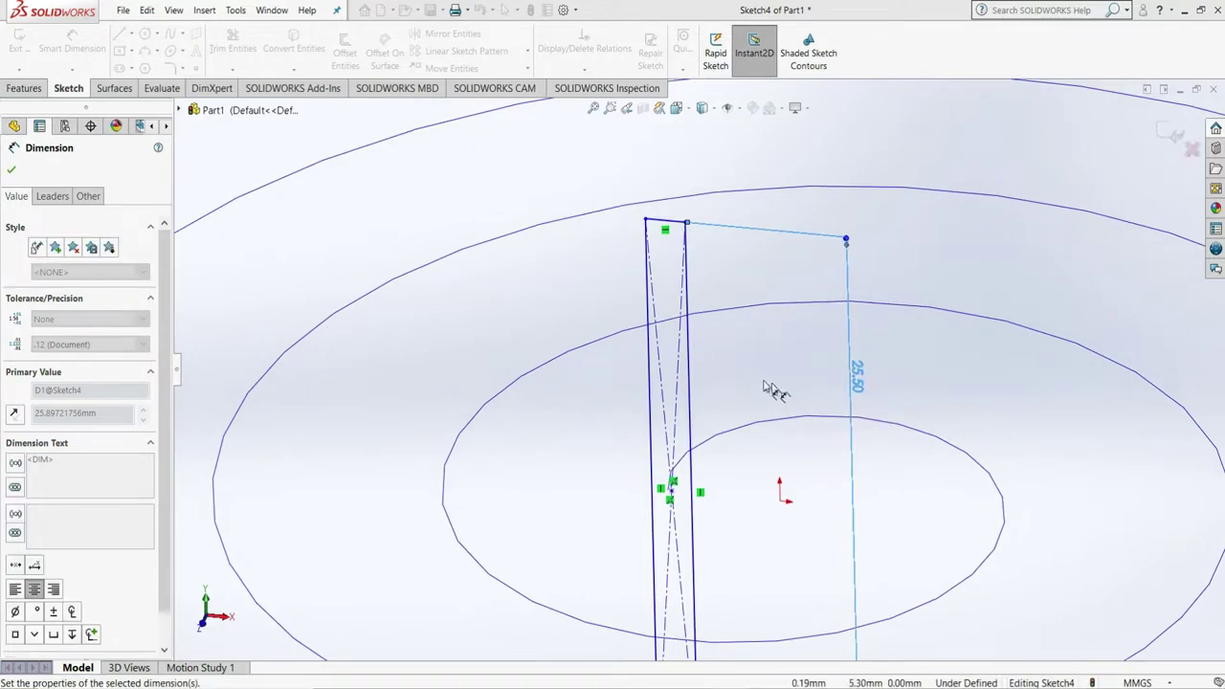
{"action": "left_click", "coordinate": [658, 221]}
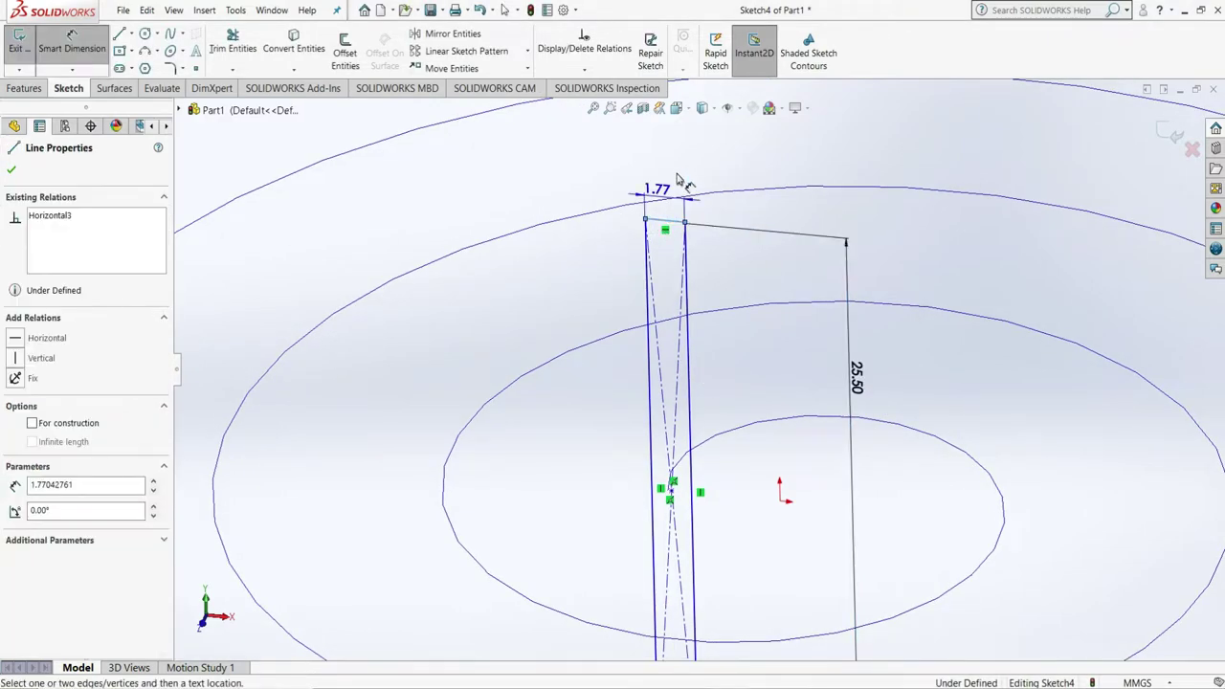
{"action": "left_click", "coordinate": [741, 182]}
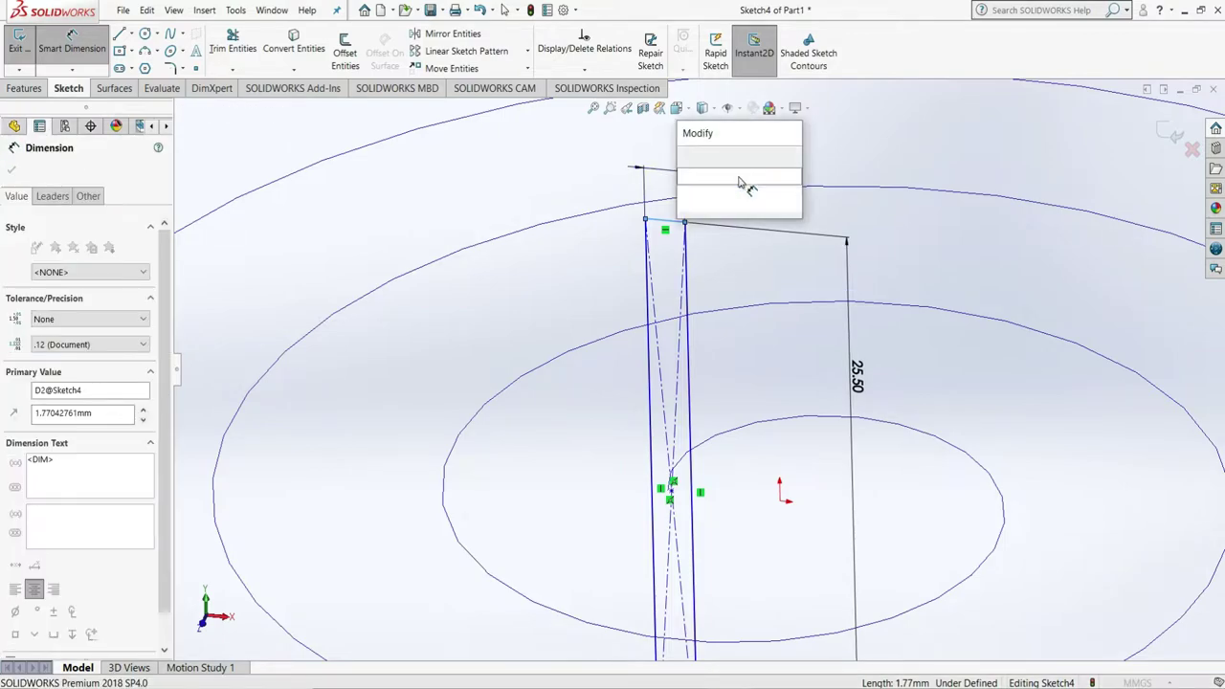
{"action": "type", "text": "1.5"}
{"action": "key", "text": "Return"}
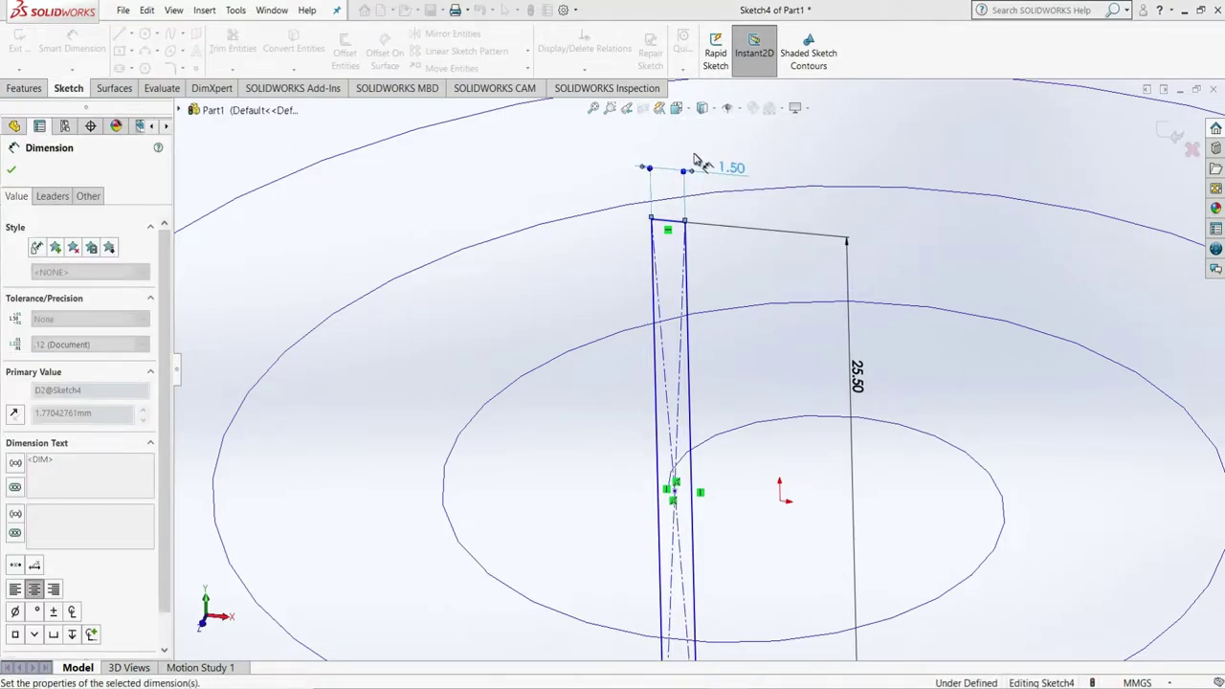
{"action": "left_click", "coordinate": [12, 171]}
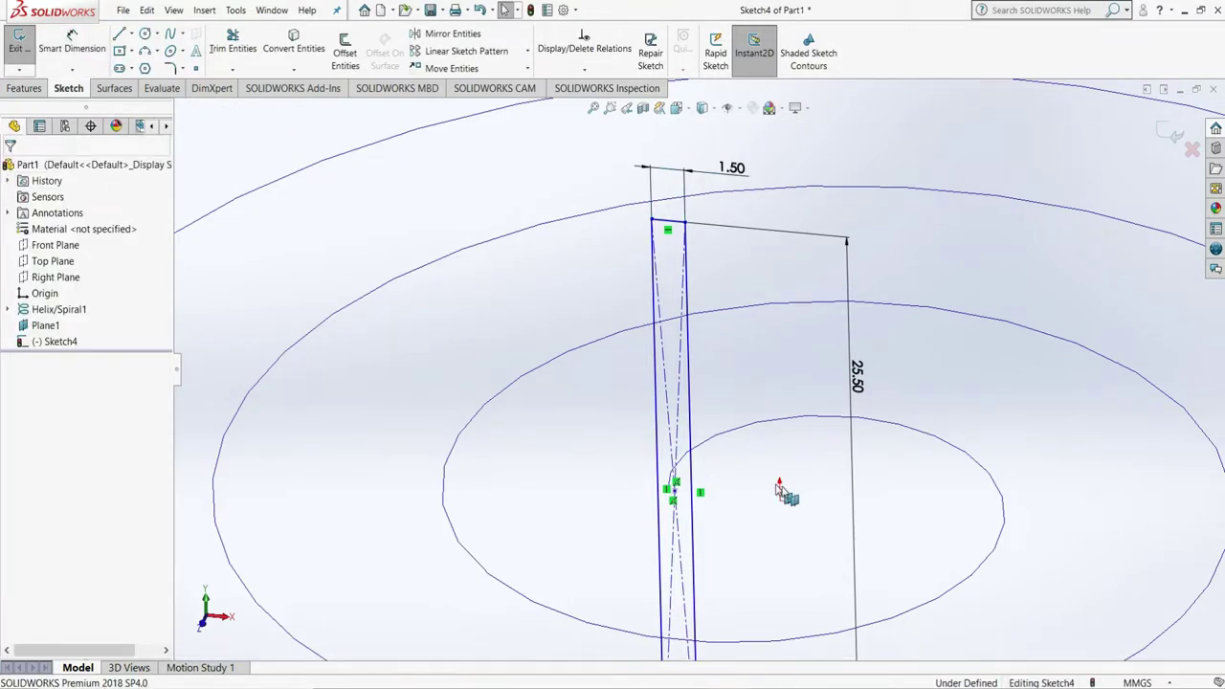
Add a 4.7 mm offset dimension from the origin, then delete it
{"action": "left_click", "coordinate": [81, 53]}
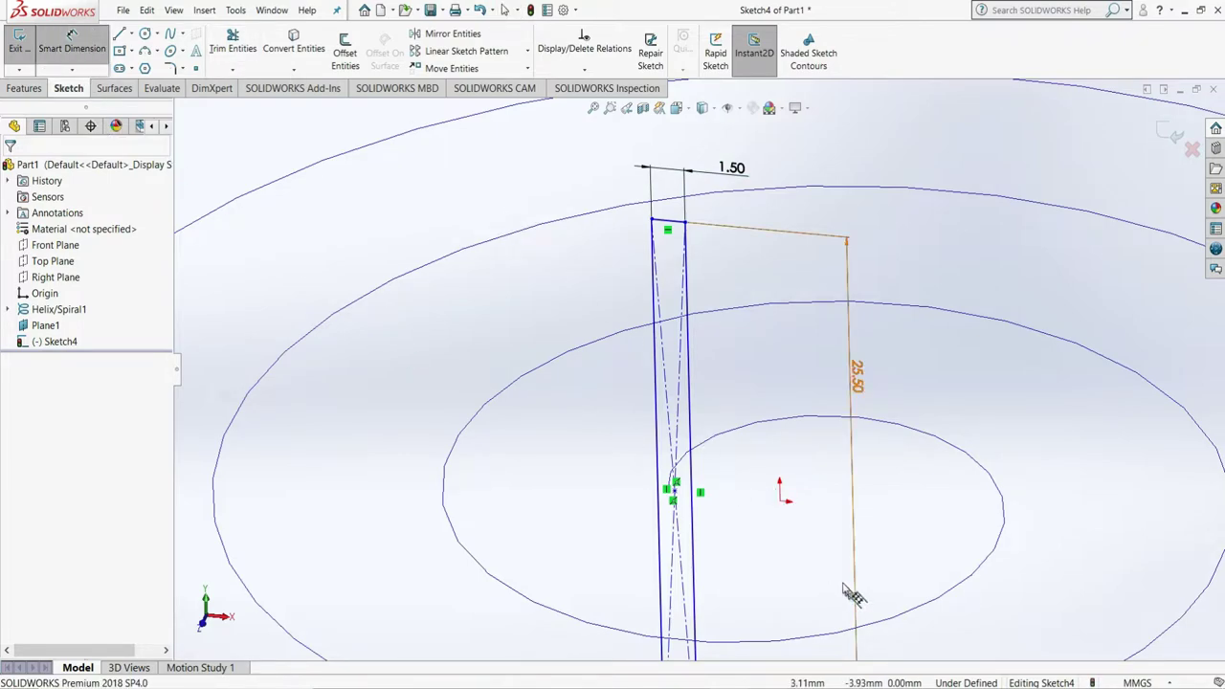
{"action": "left_click", "coordinate": [739, 514]}
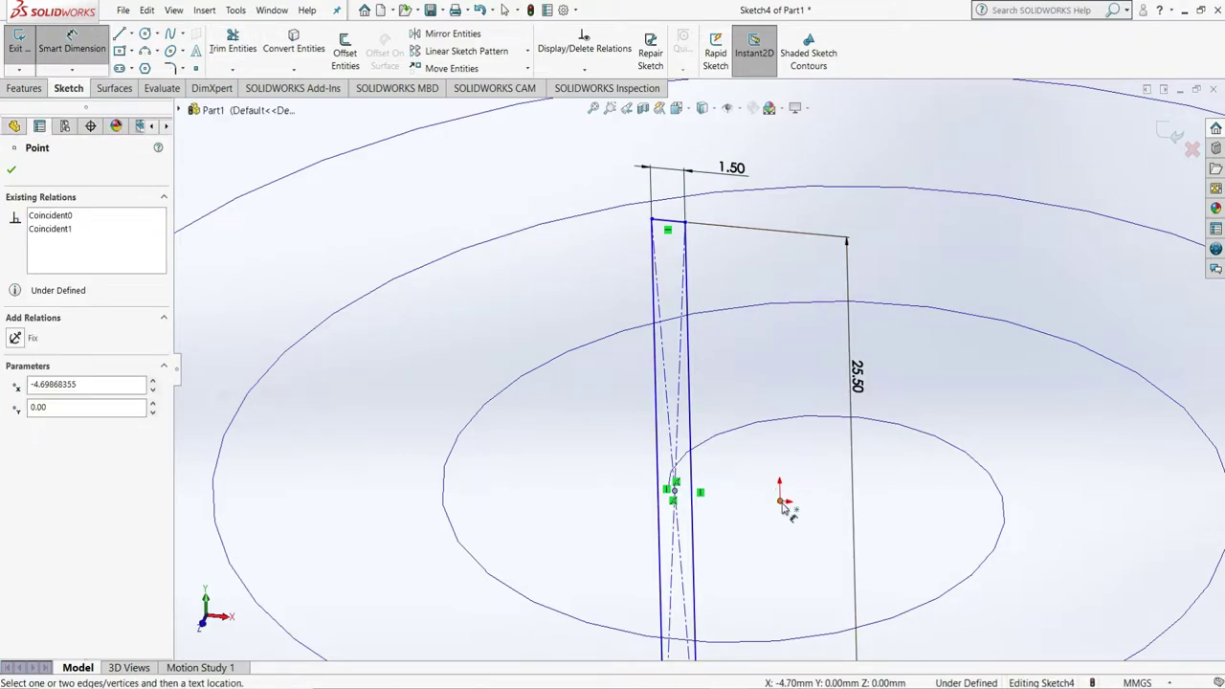
{"action": "left_click", "coordinate": [781, 501]}
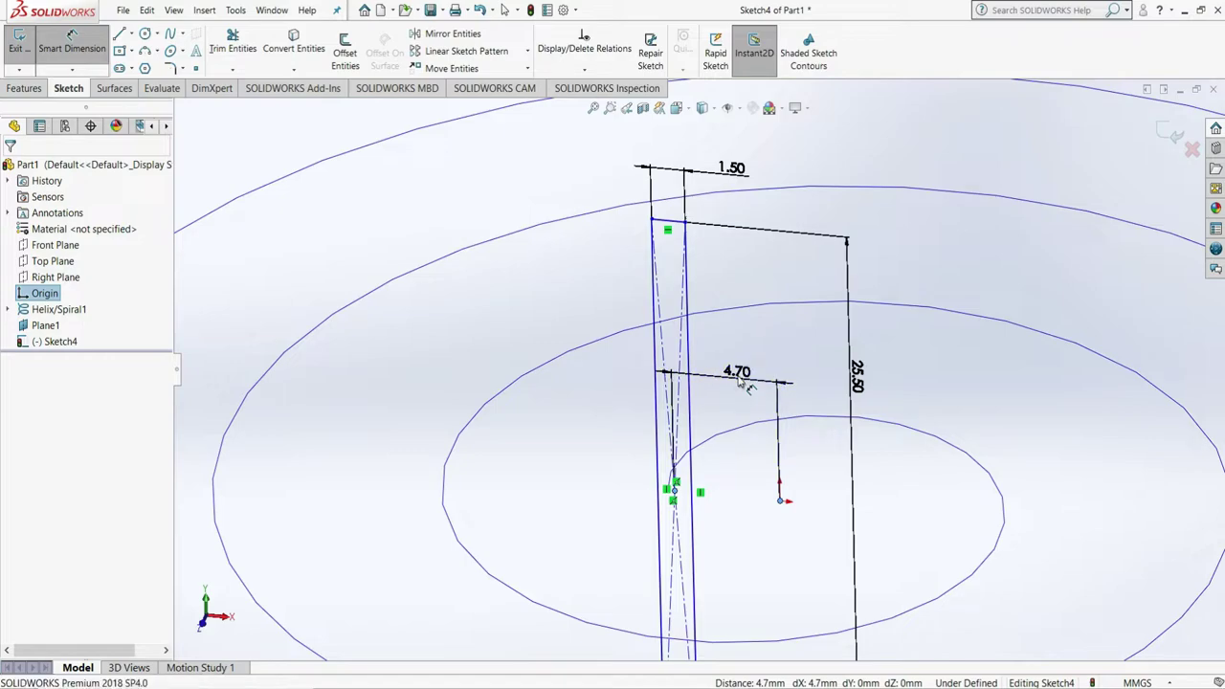
{"action": "left_click", "coordinate": [739, 381]}
{"action": "type", "text": "4"}
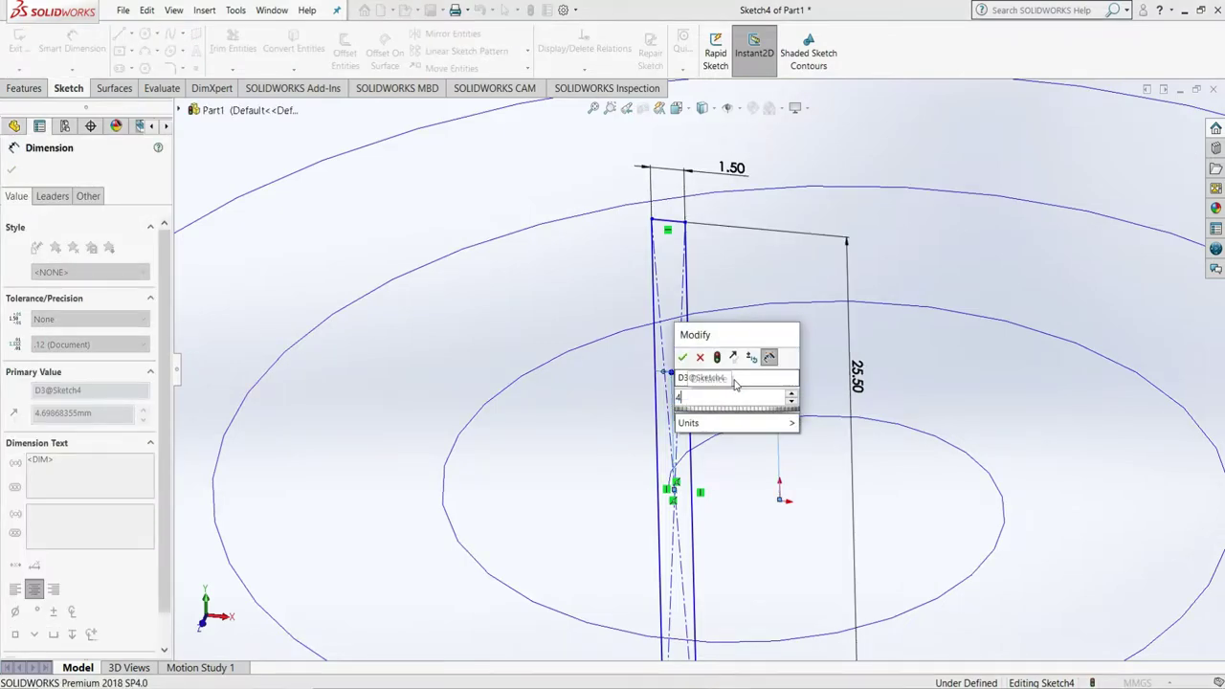
{"action": "type", "text": ".7"}
{"action": "key", "text": "Return"}
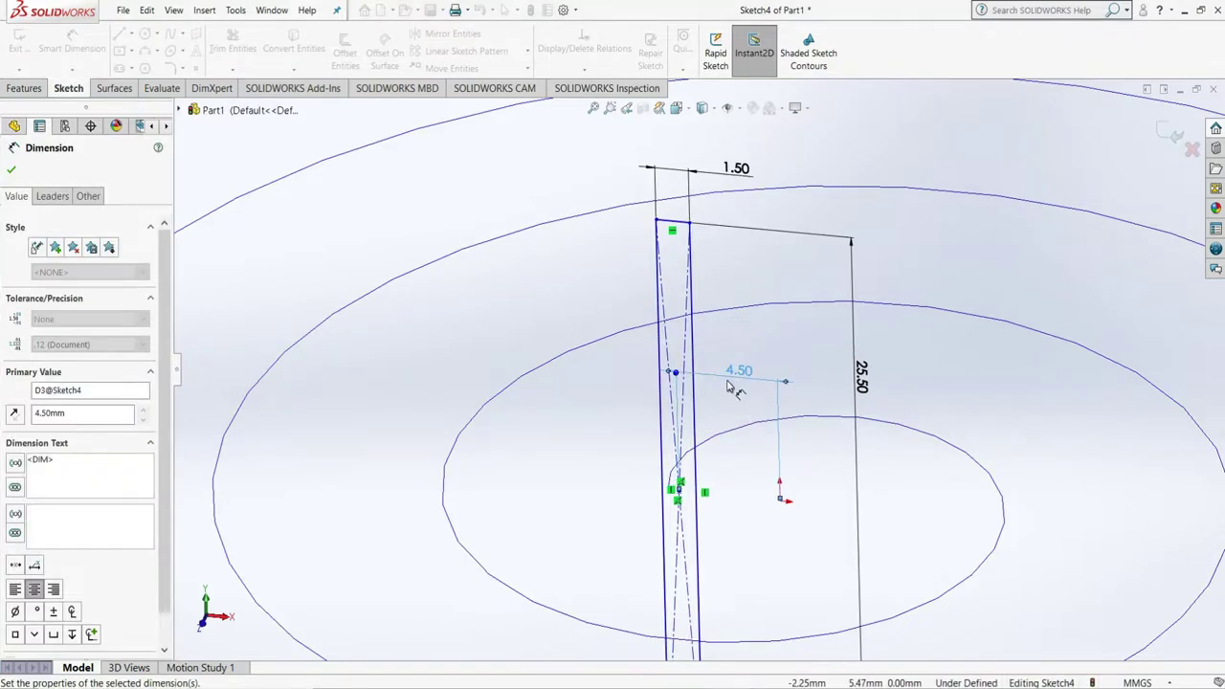
{"action": "scroll", "coordinate": [683, 541], "scroll_direction": "down", "scroll_amount": 3}
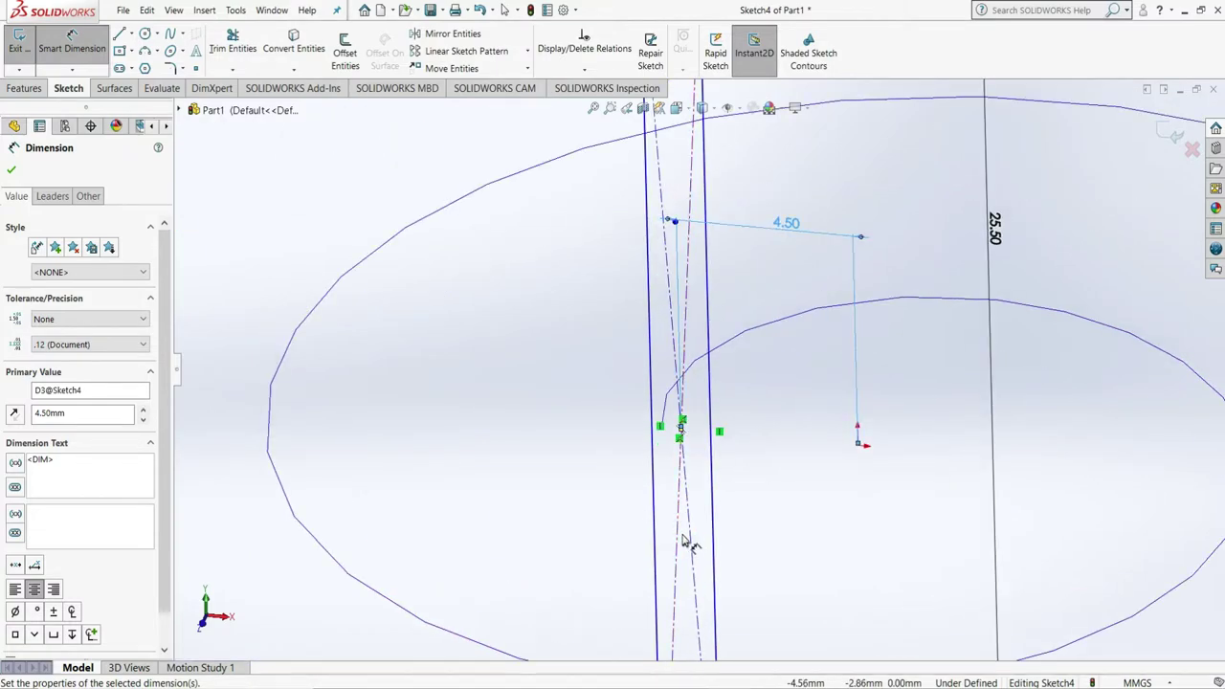
{"action": "key", "text": "Escape"}
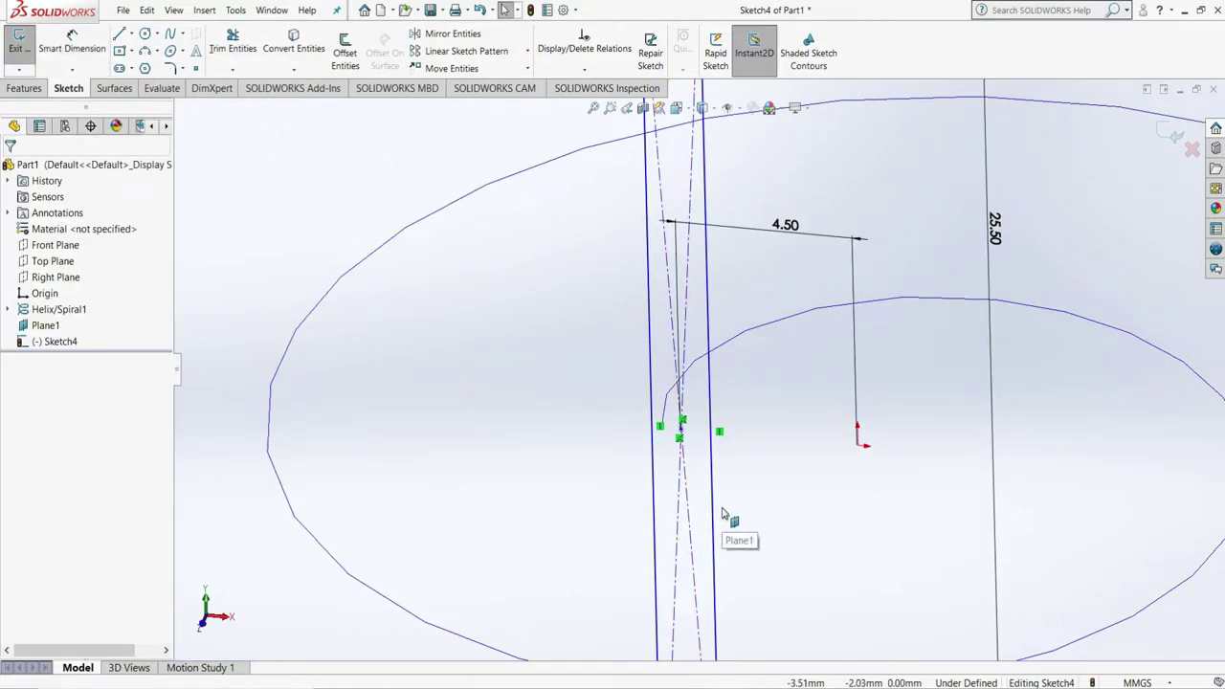
{"action": "left_click", "coordinate": [785, 224]}
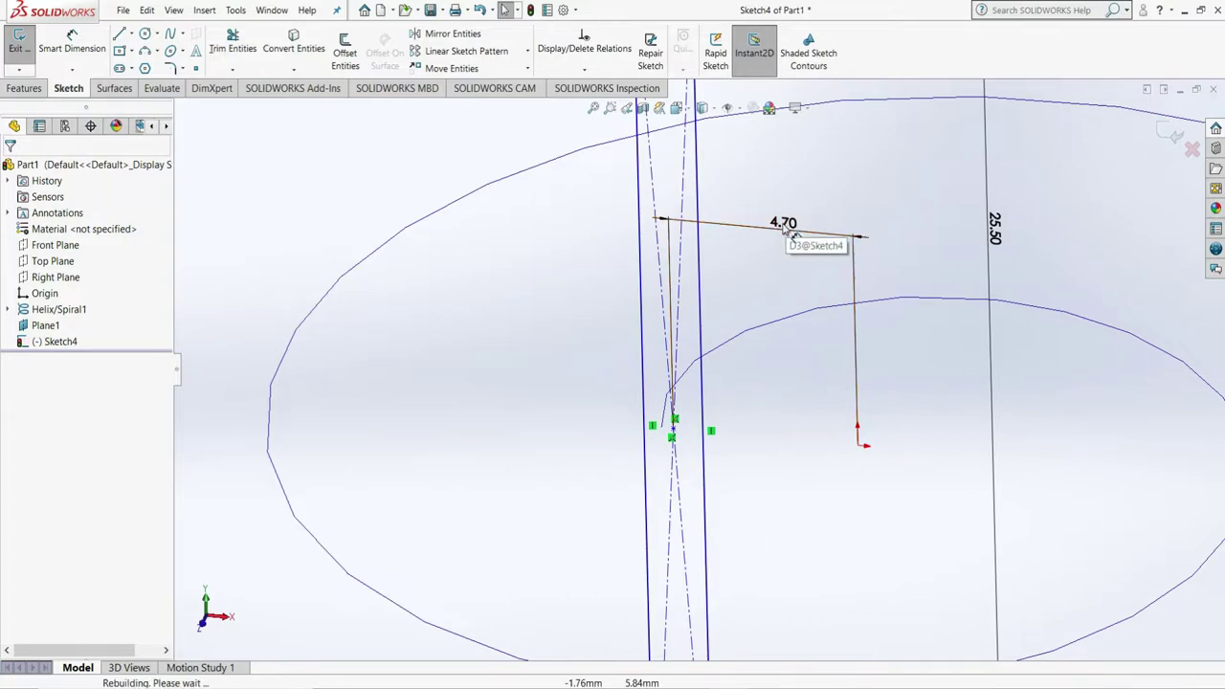
{"action": "key", "text": "Delete"}
{"action": "scroll", "coordinate": [687, 481], "scroll_direction": "down", "scroll_amount": 2}
{"action": "scroll", "coordinate": [683, 404], "scroll_direction": "down", "scroll_amount": 3}
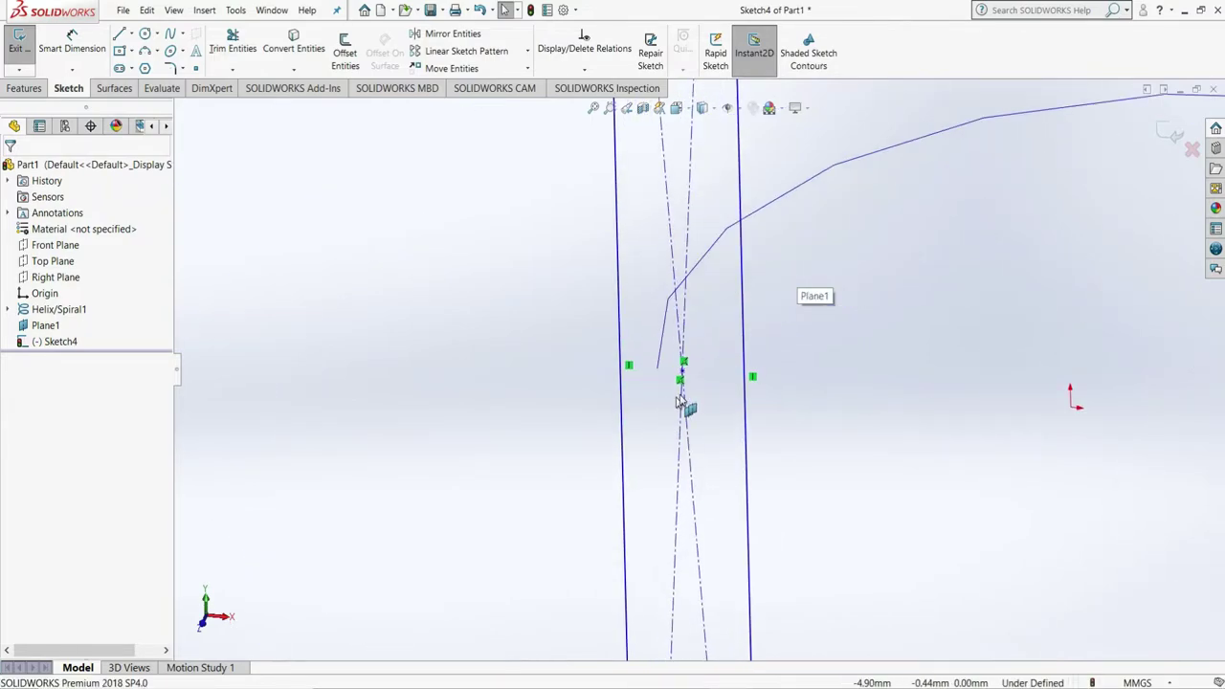
Add a Pierce relation between the rectangle's centre point and the spiral edge
{"action": "left_click", "coordinate": [683, 375]}
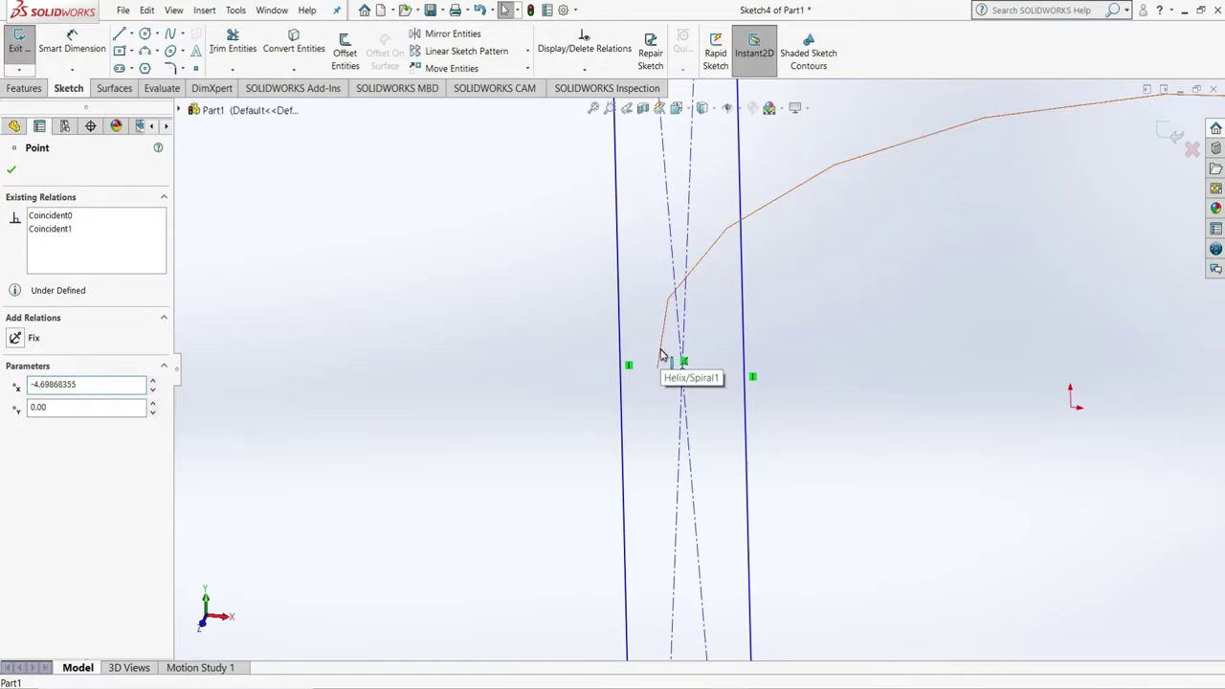
{"action": "left_click", "coordinate": [661, 354], "text": "ctrl"}
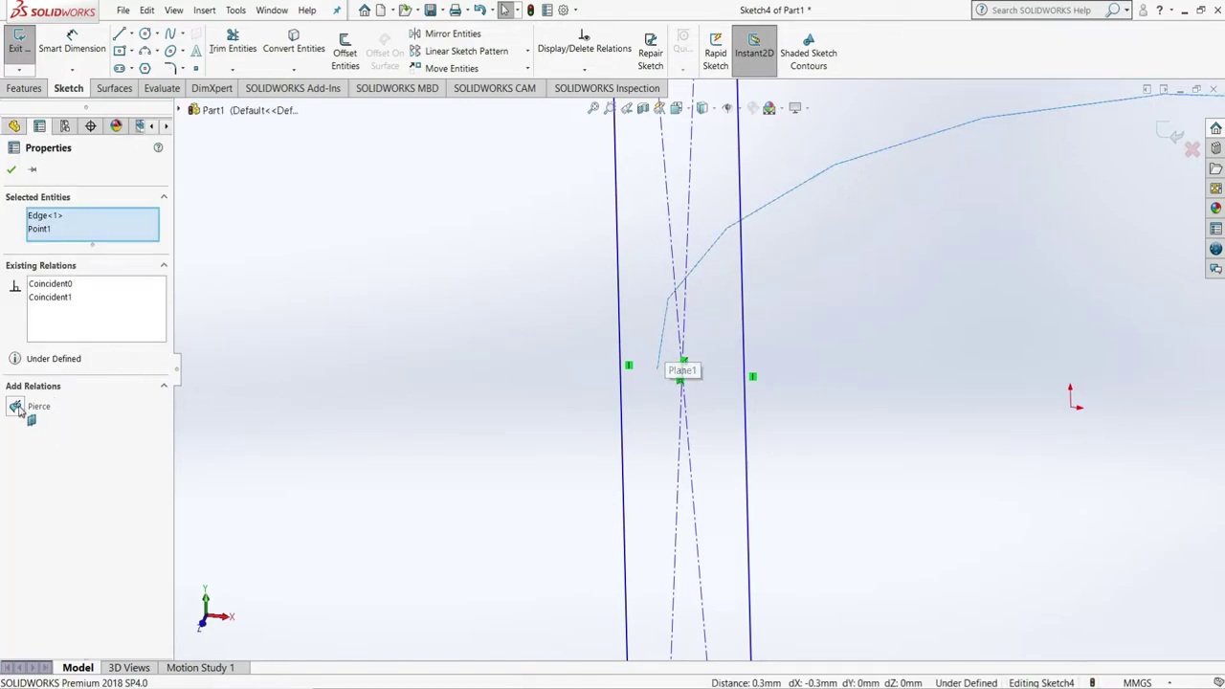
{"action": "left_click", "coordinate": [17, 408]}
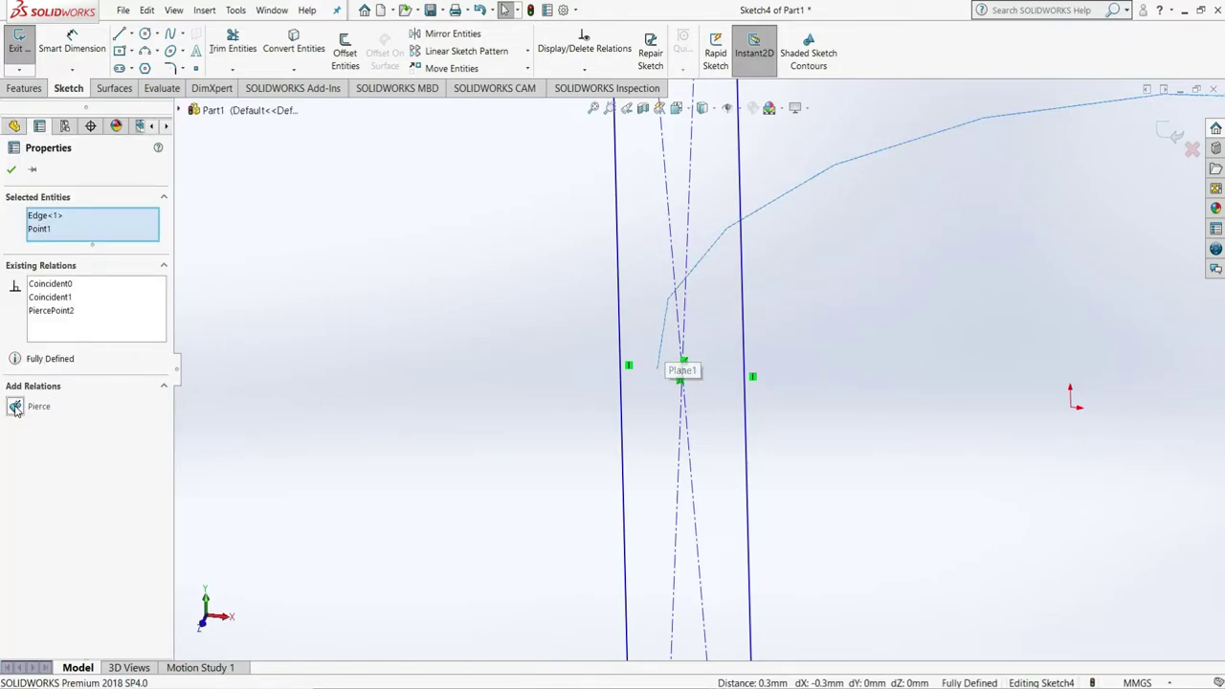
{"action": "left_click", "coordinate": [11, 174]}
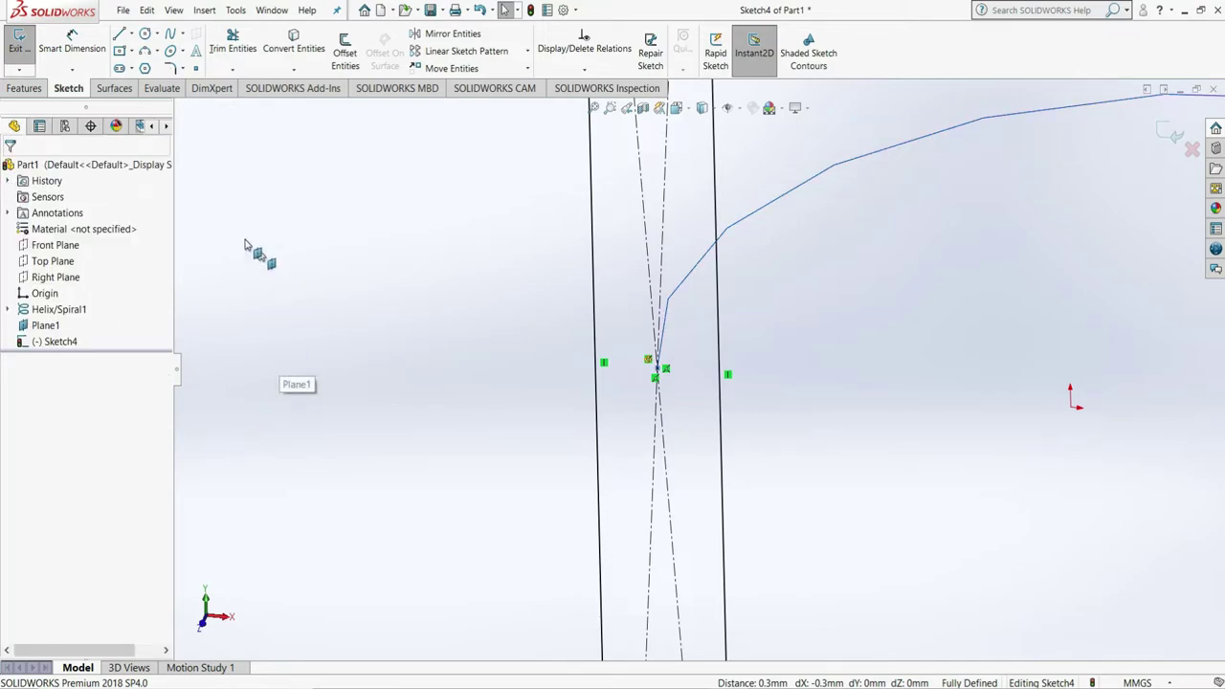
{"action": "left_click", "coordinate": [9, 91]}
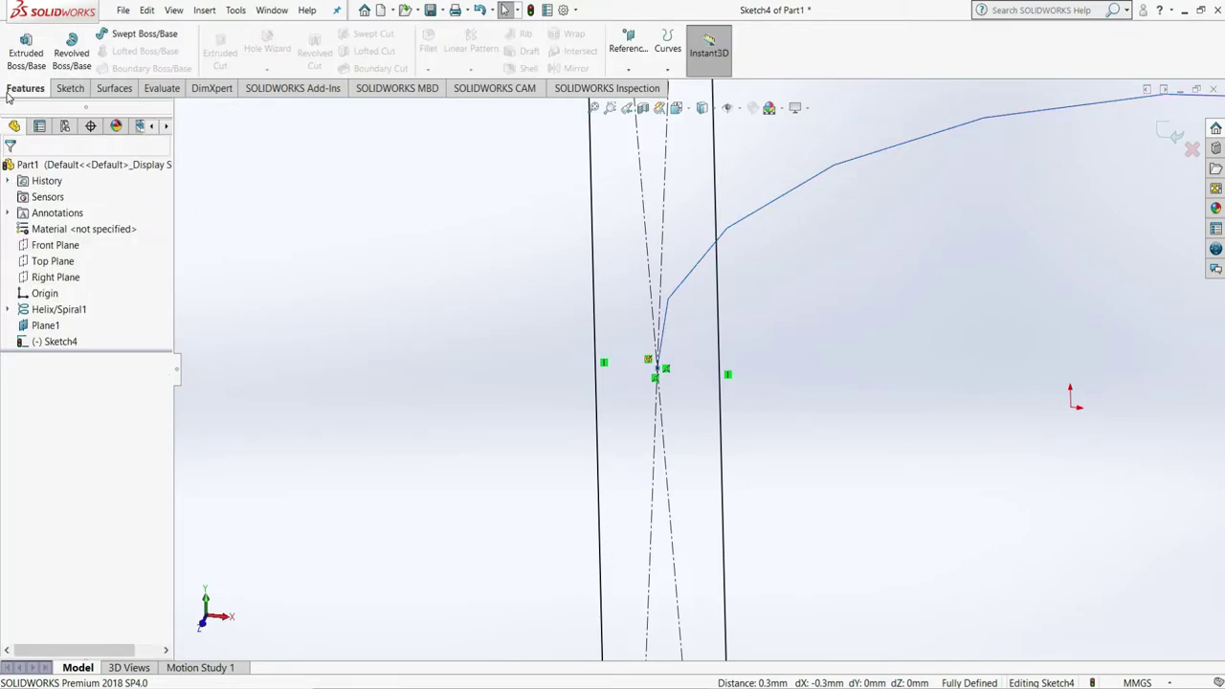
Sweep Sketch4 as the profile along Helix/Spiral1 as the path, creating Sweep1
{"action": "left_click", "coordinate": [154, 41]}
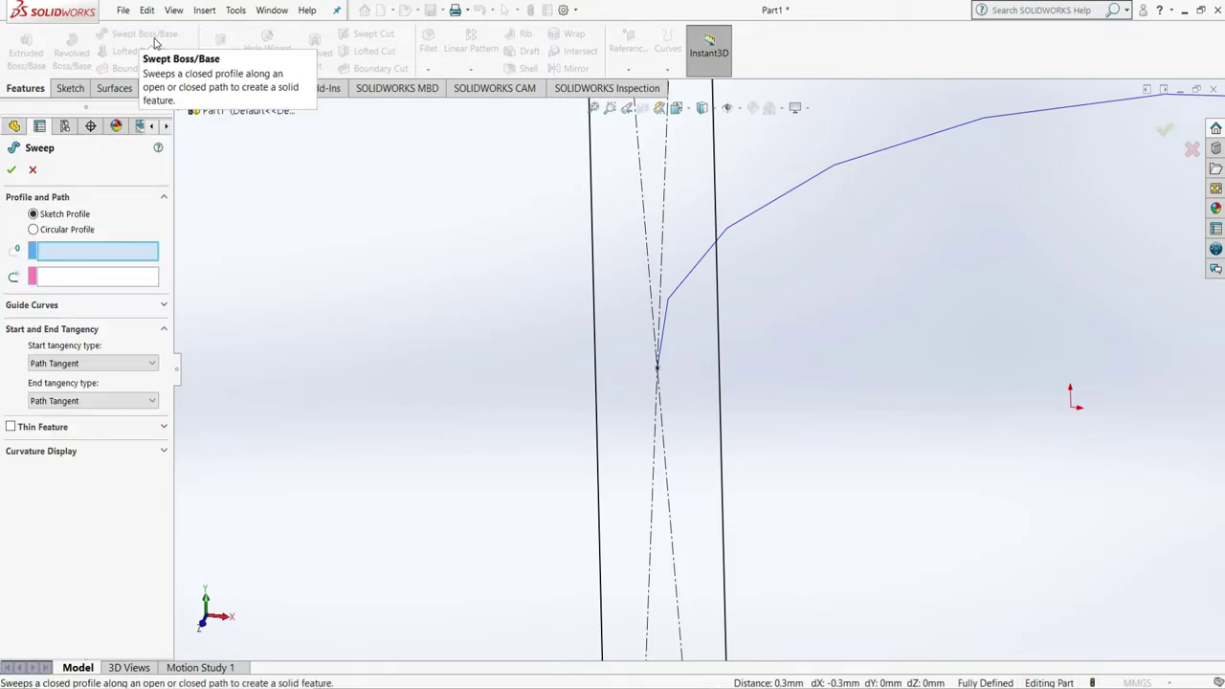
{"action": "left_click", "coordinate": [724, 333]}
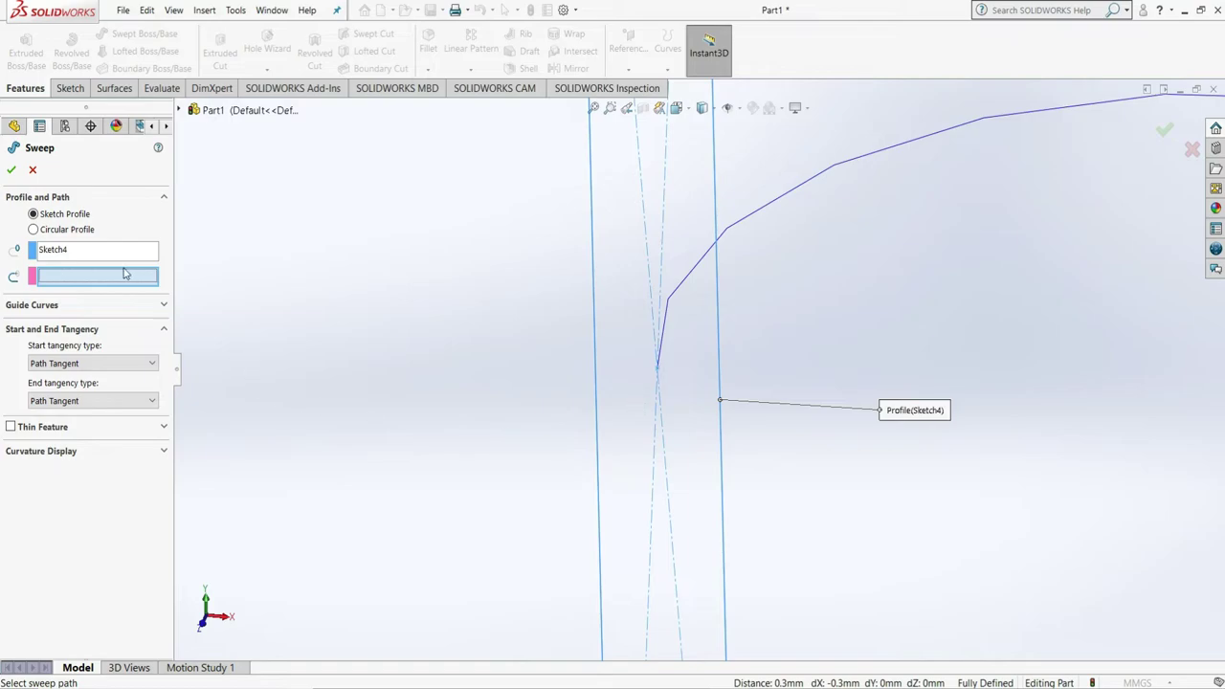
{"action": "left_click", "coordinate": [786, 198]}
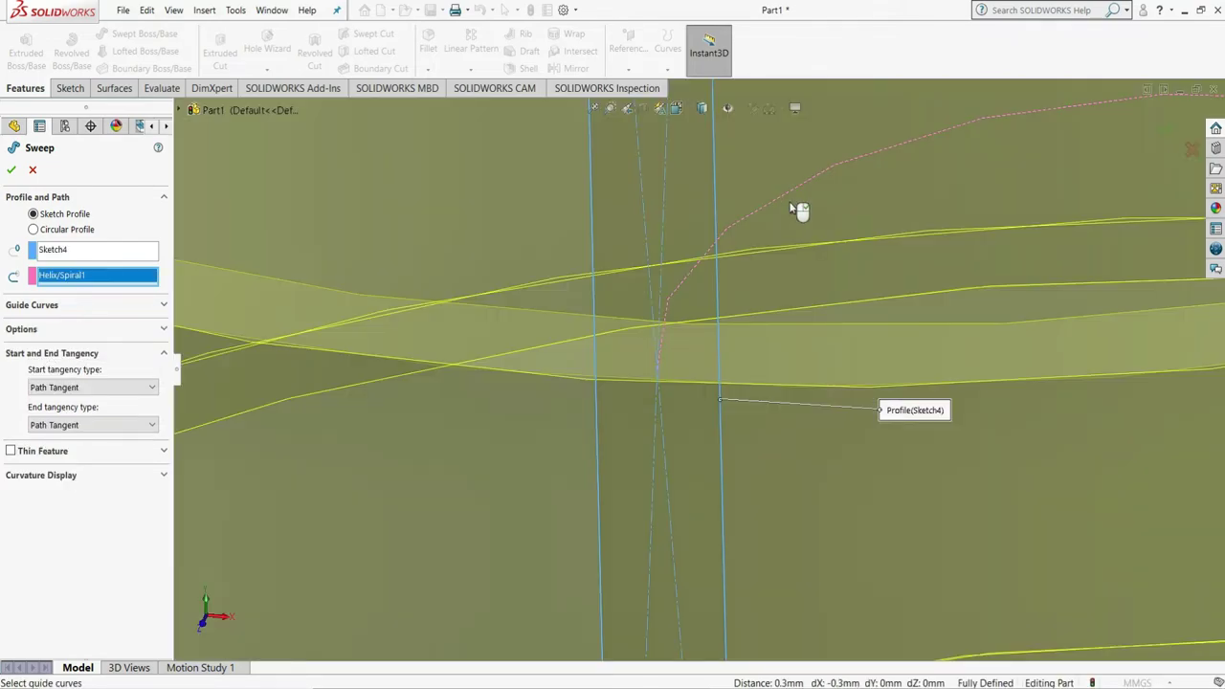
{"action": "key", "text": "f"}
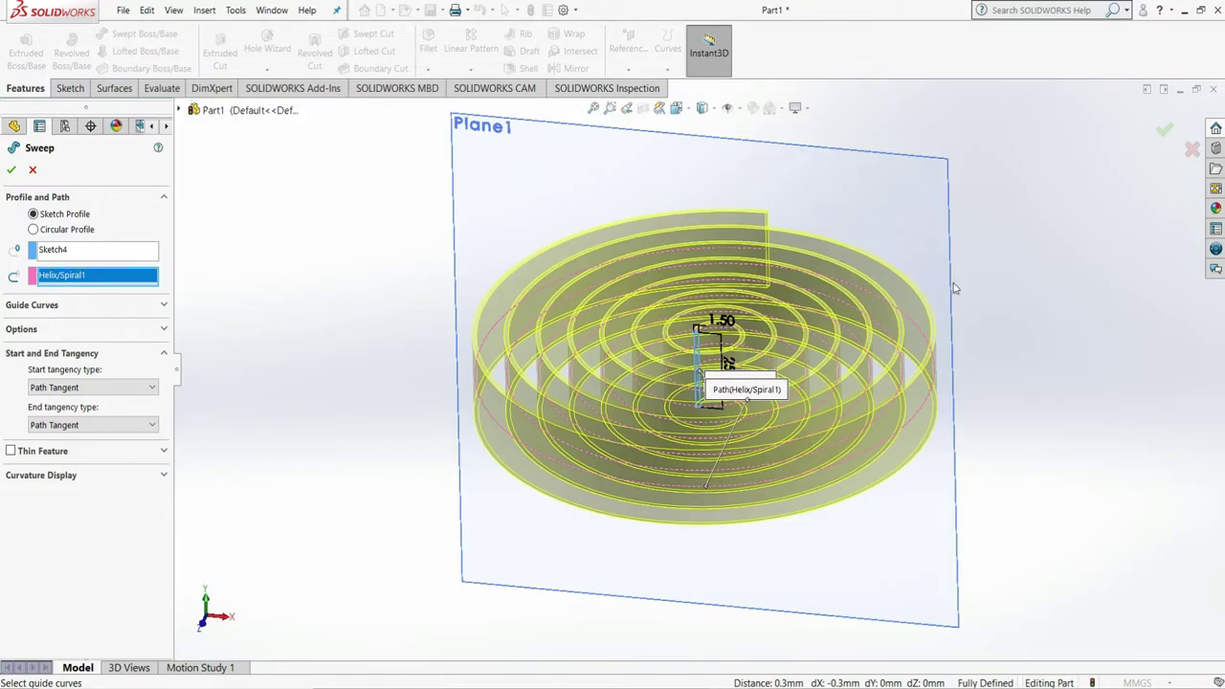
{"action": "mouse_move", "coordinate": [956, 287]}
{"action": "middle_mouse_down"}
{"action": "mouse_move", "coordinate": [929, 311]}
{"action": "mouse_move", "coordinate": [946, 355]}
{"action": "mouse_move", "coordinate": [962, 337]}
{"action": "middle_mouse_up"}
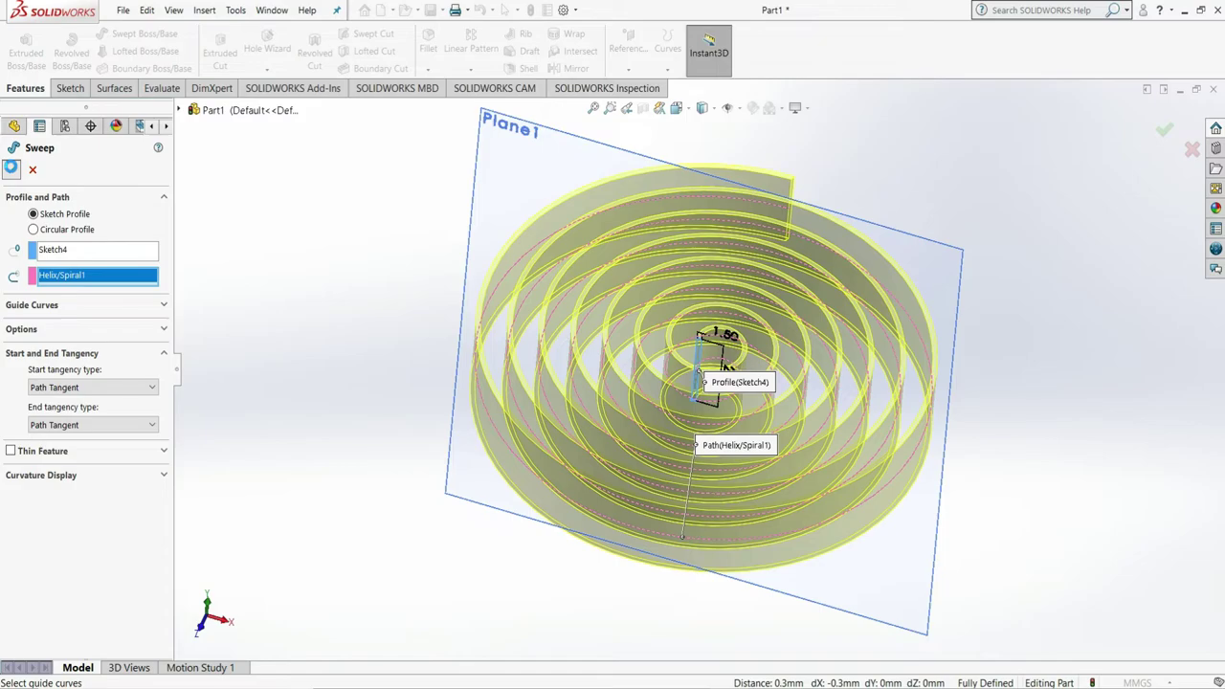
{"action": "left_click", "coordinate": [11, 168]}
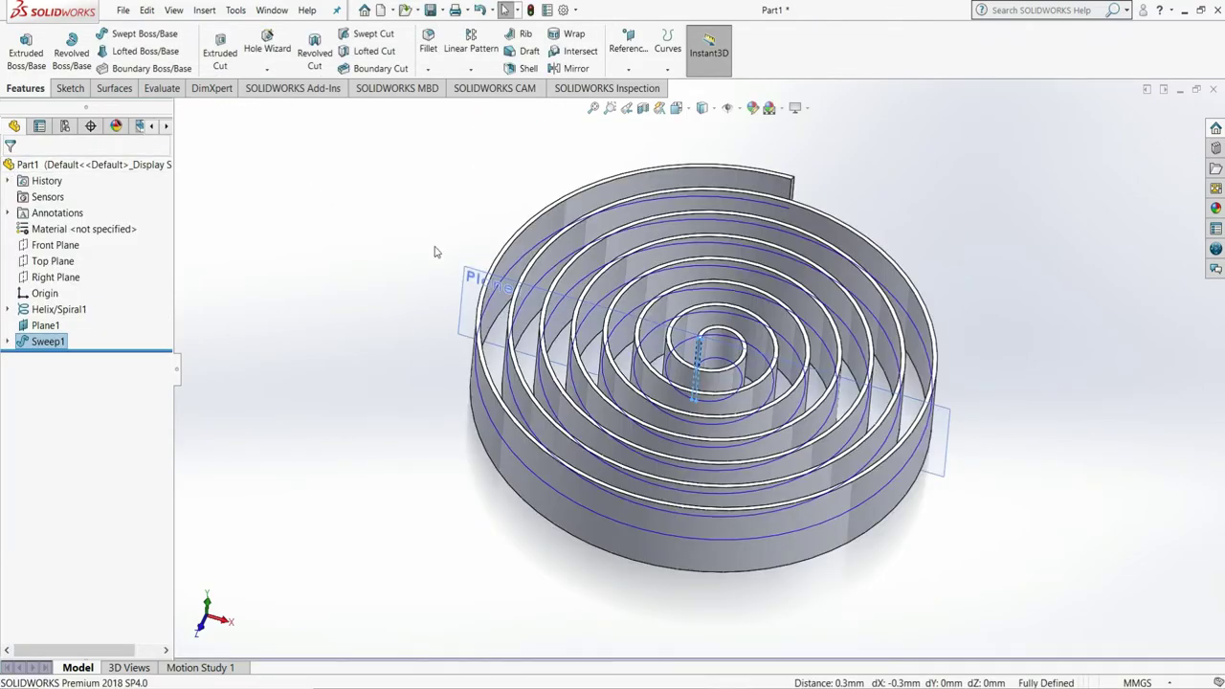
Hide Plane1 and the Helix/Spiral1 curve
{"action": "left_click", "coordinate": [475, 289]}
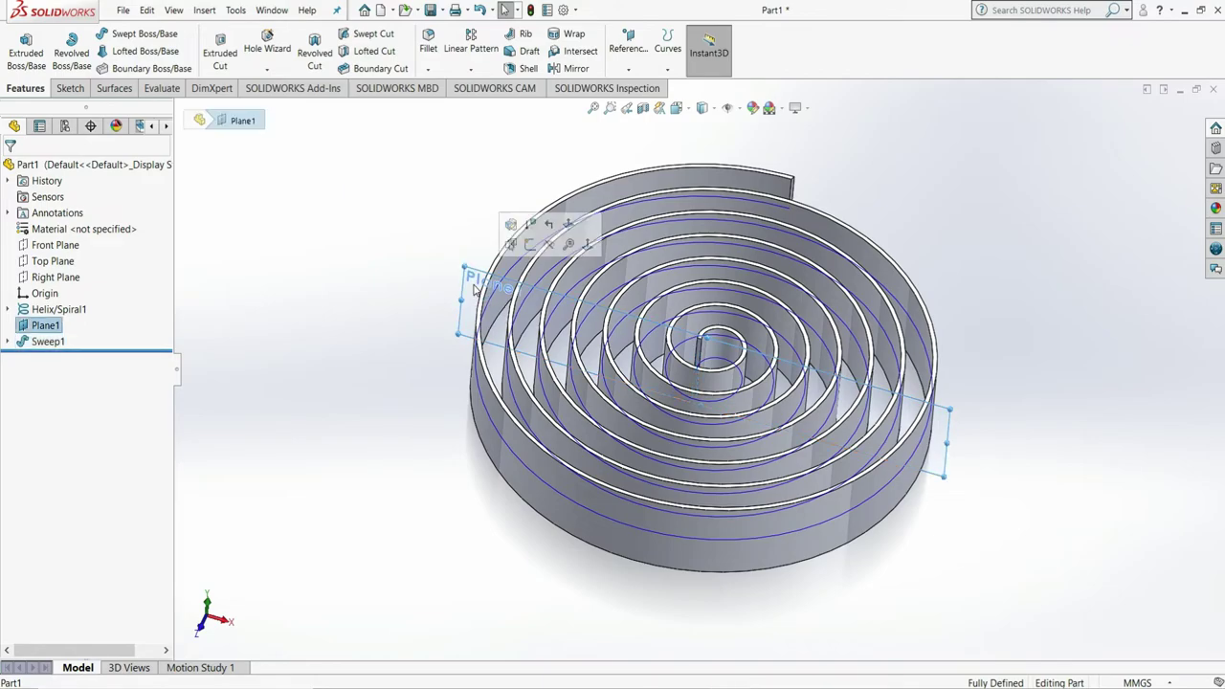
{"action": "left_click", "coordinate": [536, 246]}
{"action": "left_click", "coordinate": [62, 310]}
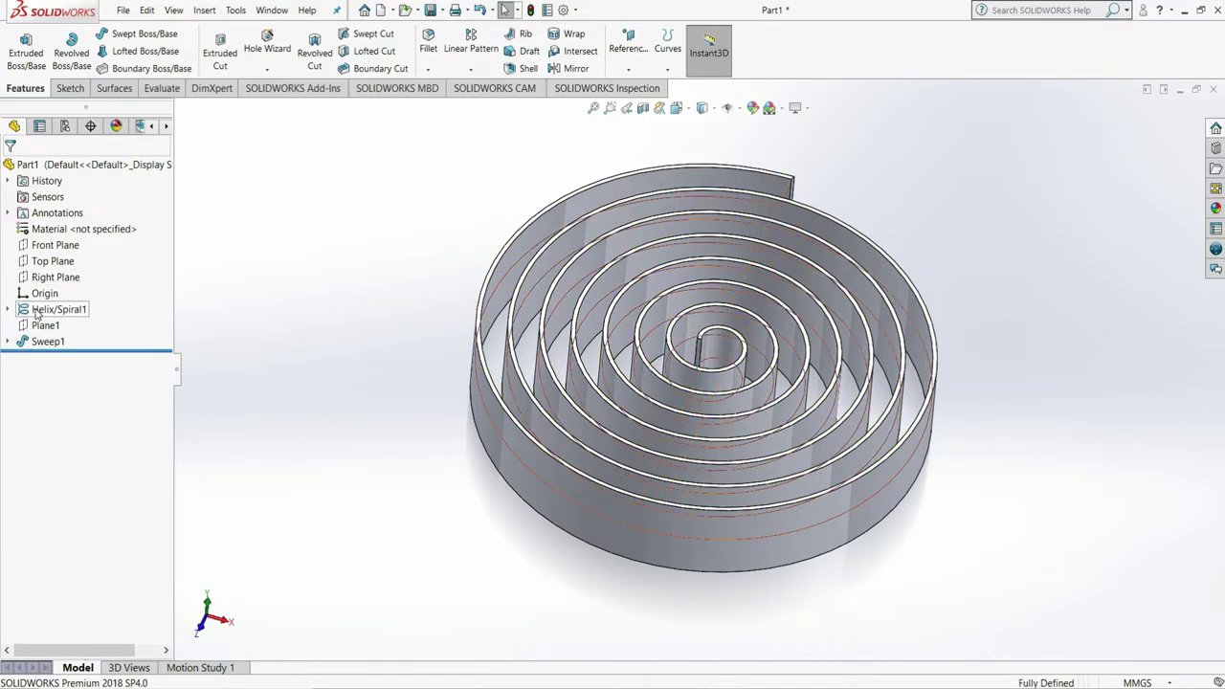
{"action": "left_click", "coordinate": [58, 293]}
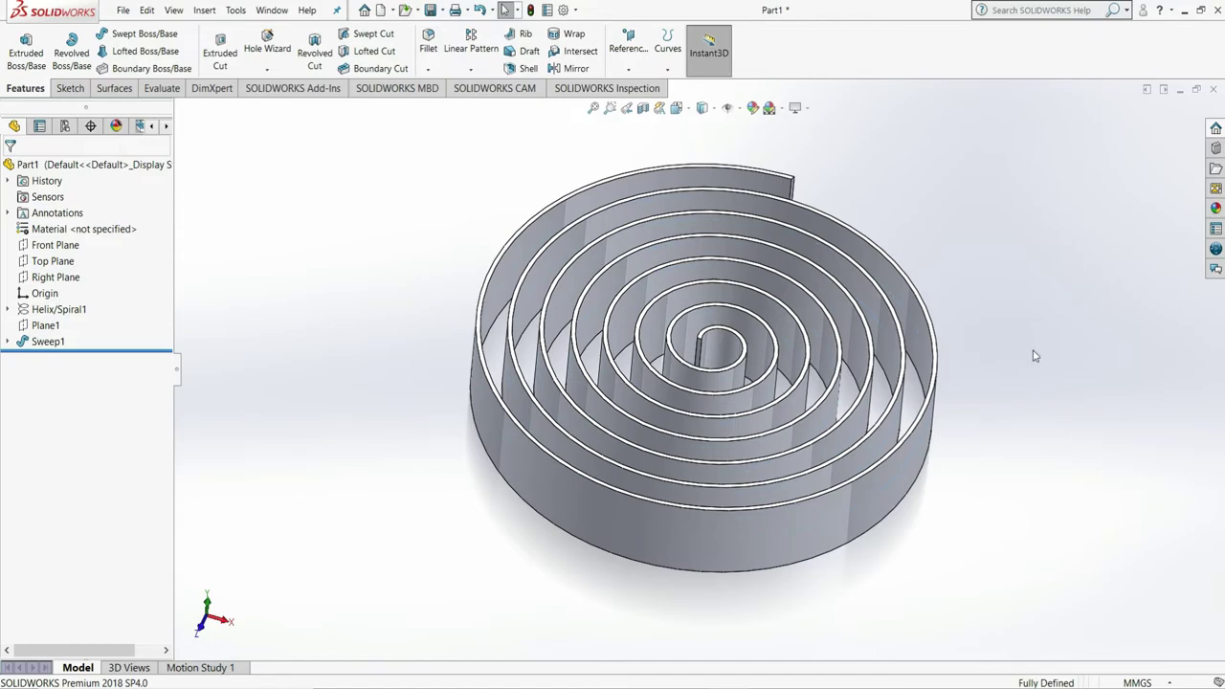
{"action": "mouse_move", "coordinate": [1053, 350]}
{"action": "middle_mouse_down"}
{"action": "mouse_move", "coordinate": [992, 430]}
{"action": "mouse_move", "coordinate": [1036, 511]}
{"action": "mouse_move", "coordinate": [987, 389]}
{"action": "mouse_move", "coordinate": [1069, 361]}
{"action": "mouse_move", "coordinate": [986, 274]}
{"action": "middle_mouse_up"}
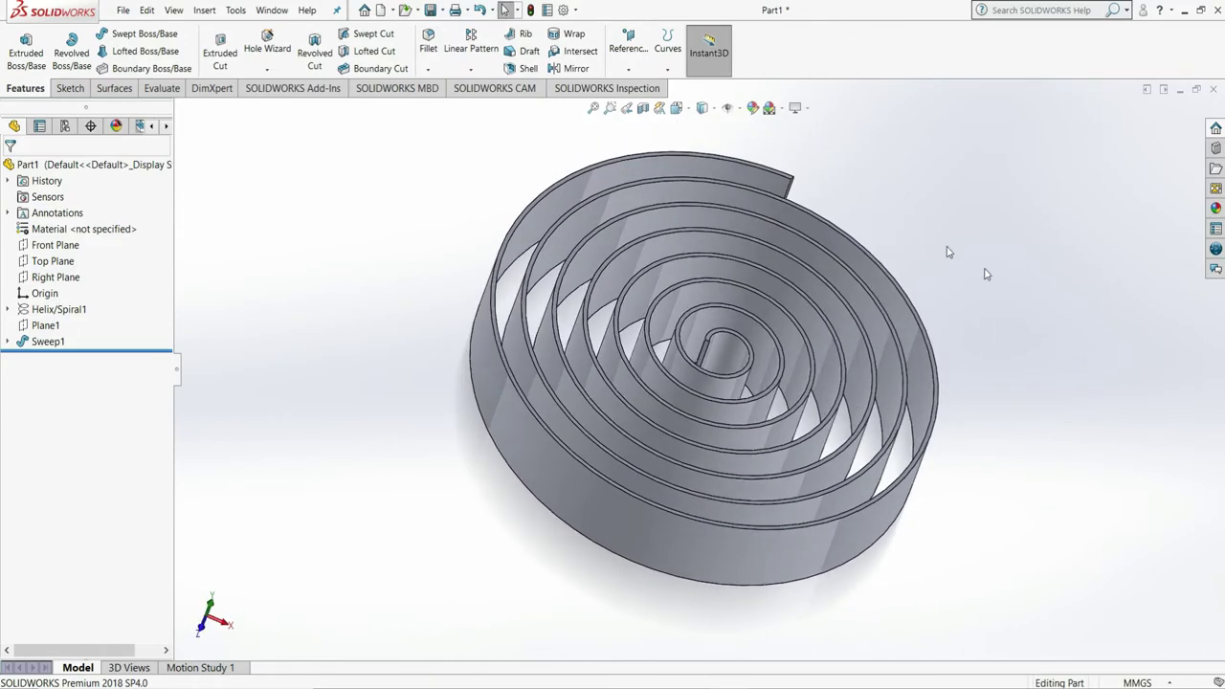
Apply the Plain White scene and return to the isometric view
{"action": "left_click", "coordinate": [770, 108]}
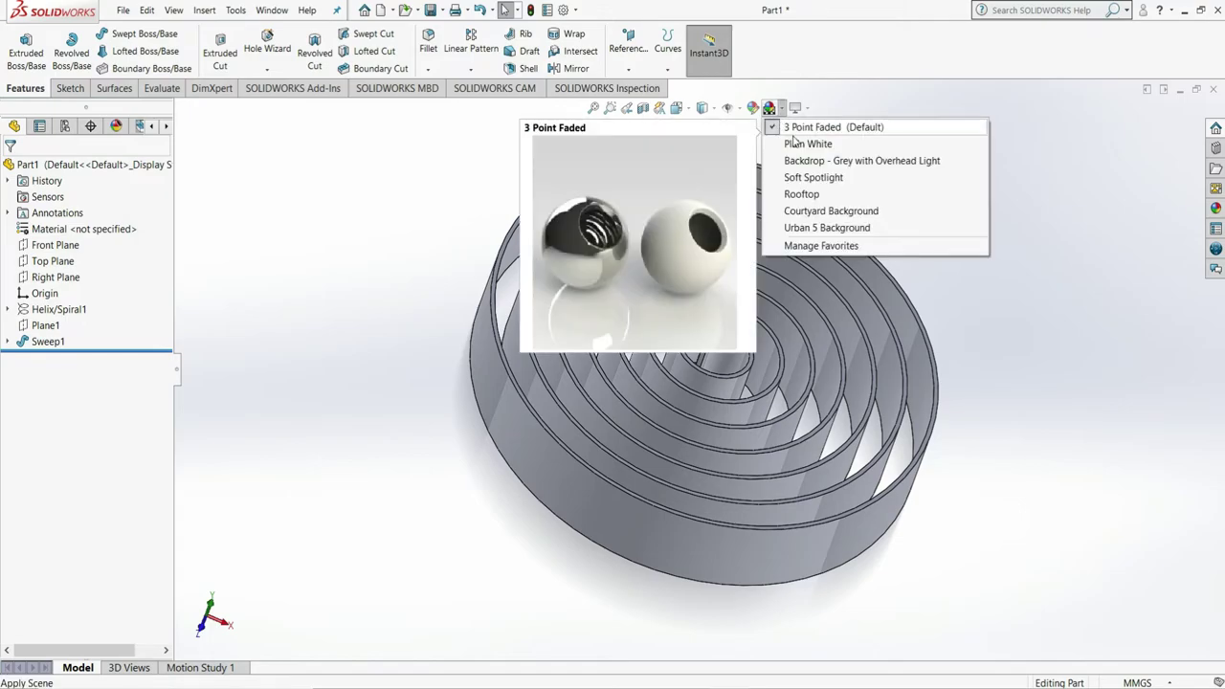
{"action": "left_click", "coordinate": [804, 141]}
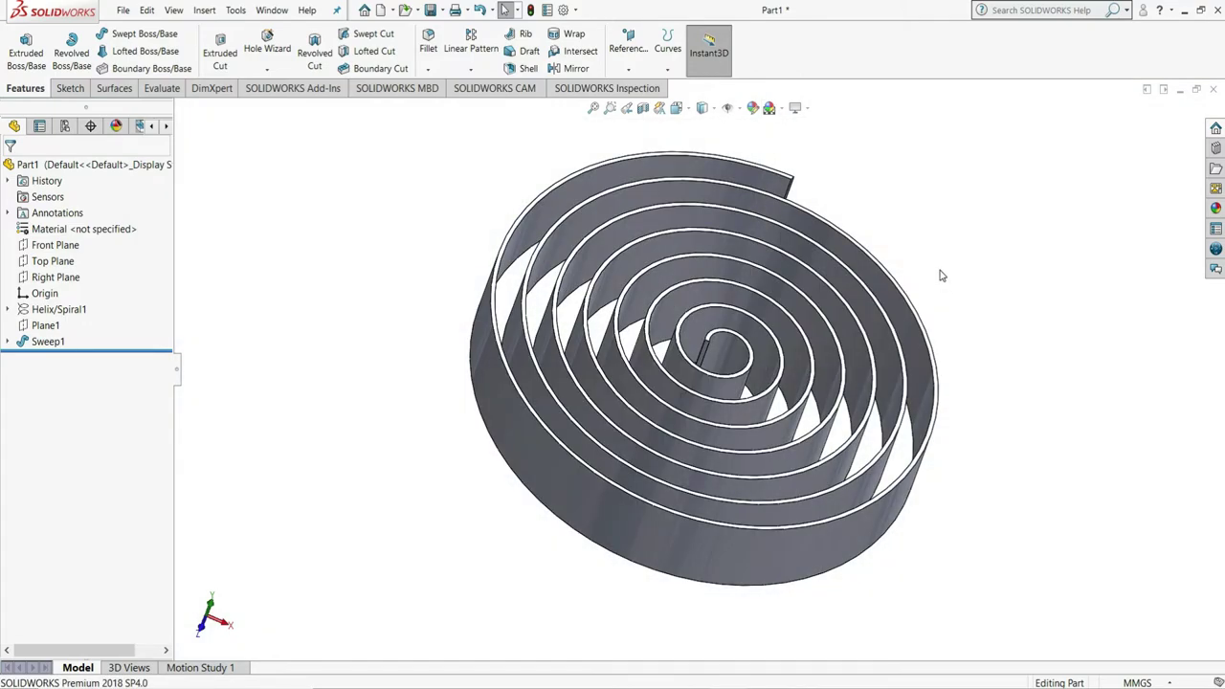
{"action": "mouse_move", "coordinate": [942, 288]}
{"action": "middle_mouse_down"}
{"action": "mouse_move", "coordinate": [931, 184]}
{"action": "mouse_move", "coordinate": [848, 323]}
{"action": "mouse_move", "coordinate": [929, 329]}
{"action": "mouse_move", "coordinate": [923, 356]}
{"action": "middle_mouse_up"}
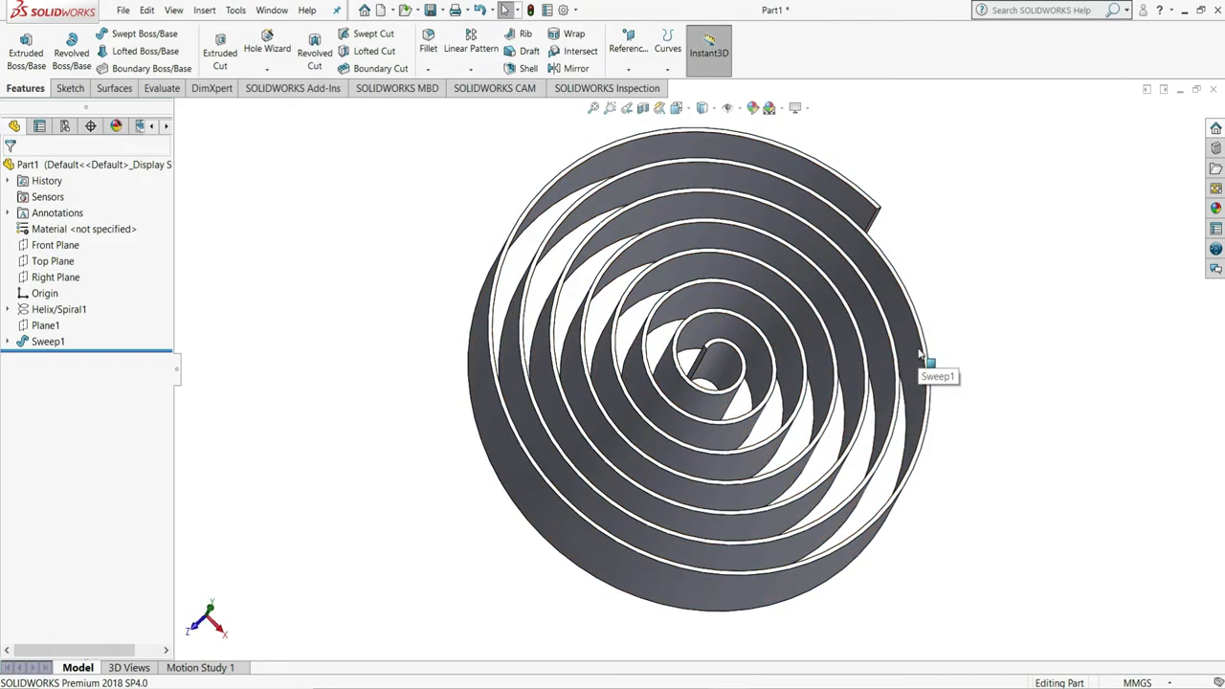
{"action": "key", "text": "ctrl+7"}
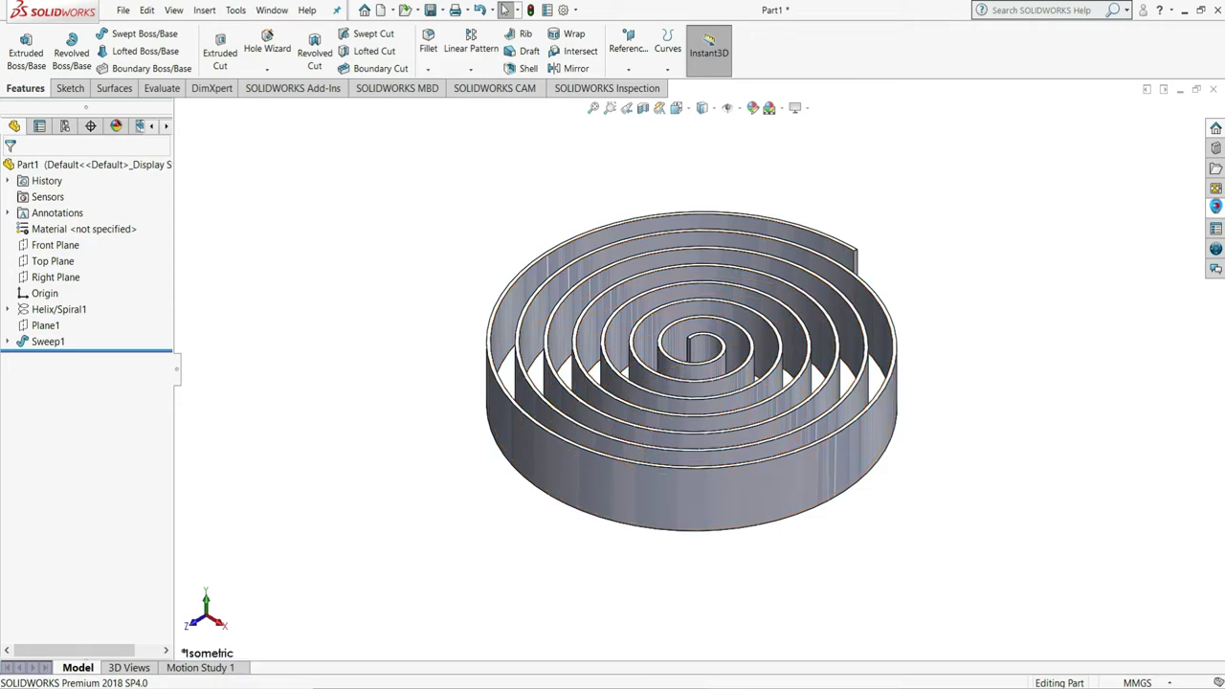
Choose Yellow from the Appearances library's Solid colours and apply it to the spring
{"action": "left_click", "coordinate": [1215, 207]}
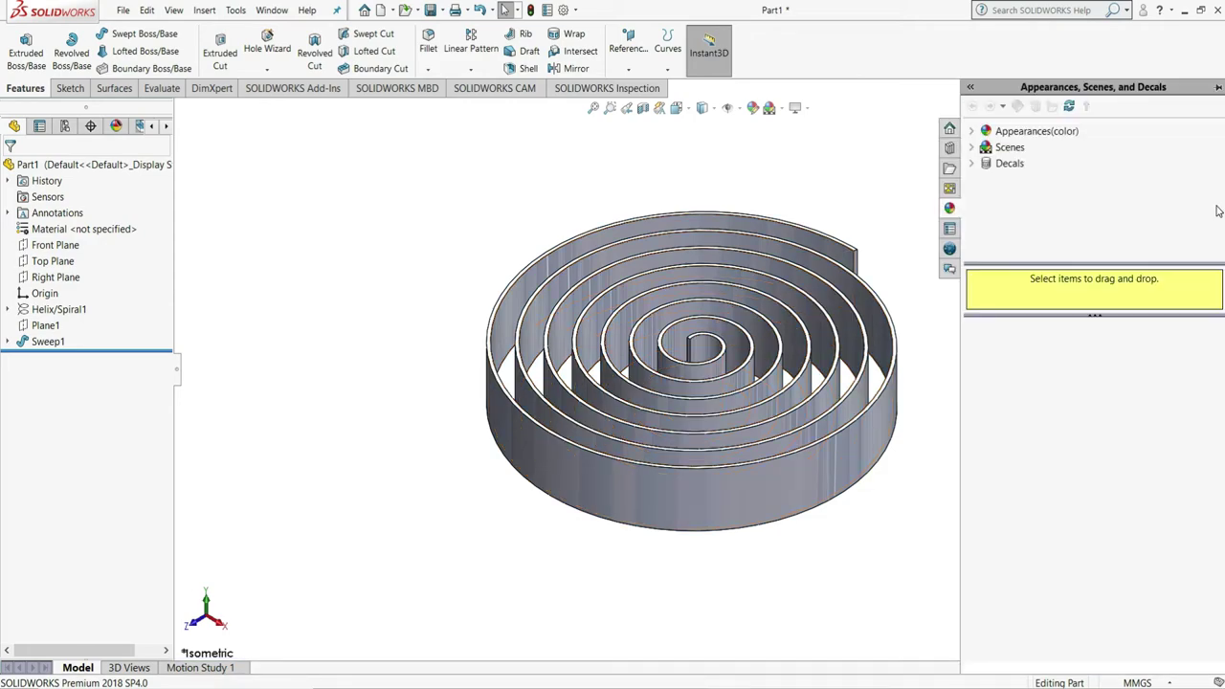
{"action": "left_click", "coordinate": [970, 132]}
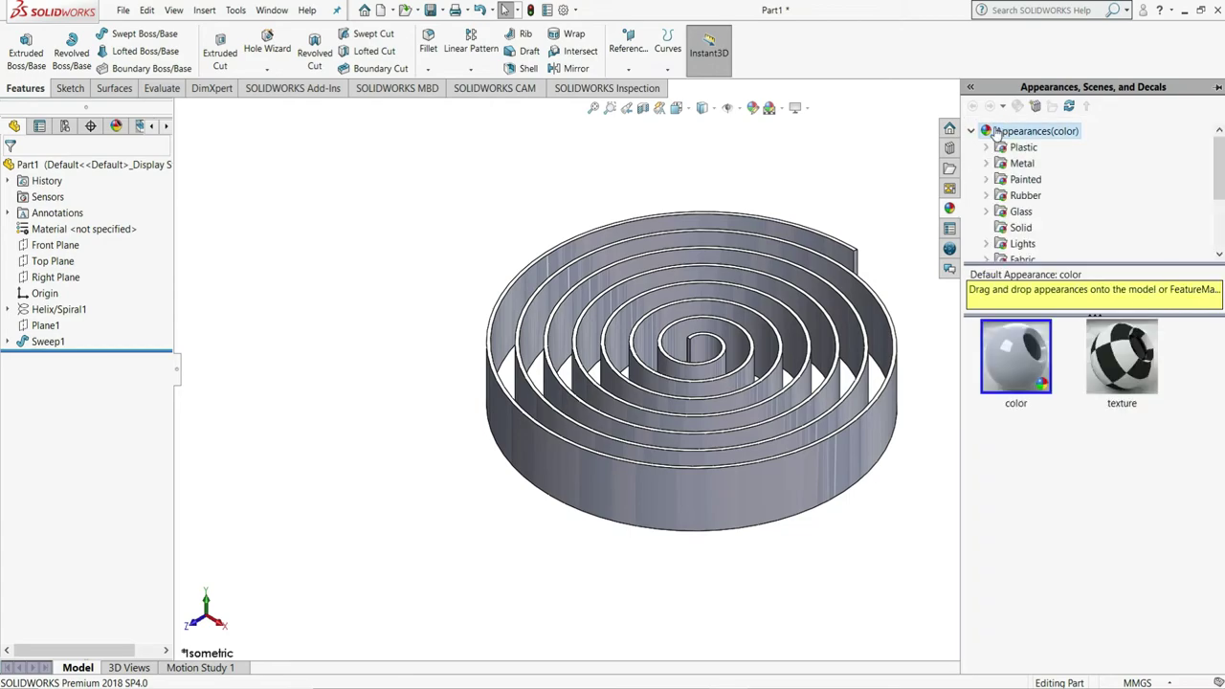
{"action": "left_click", "coordinate": [1021, 231]}
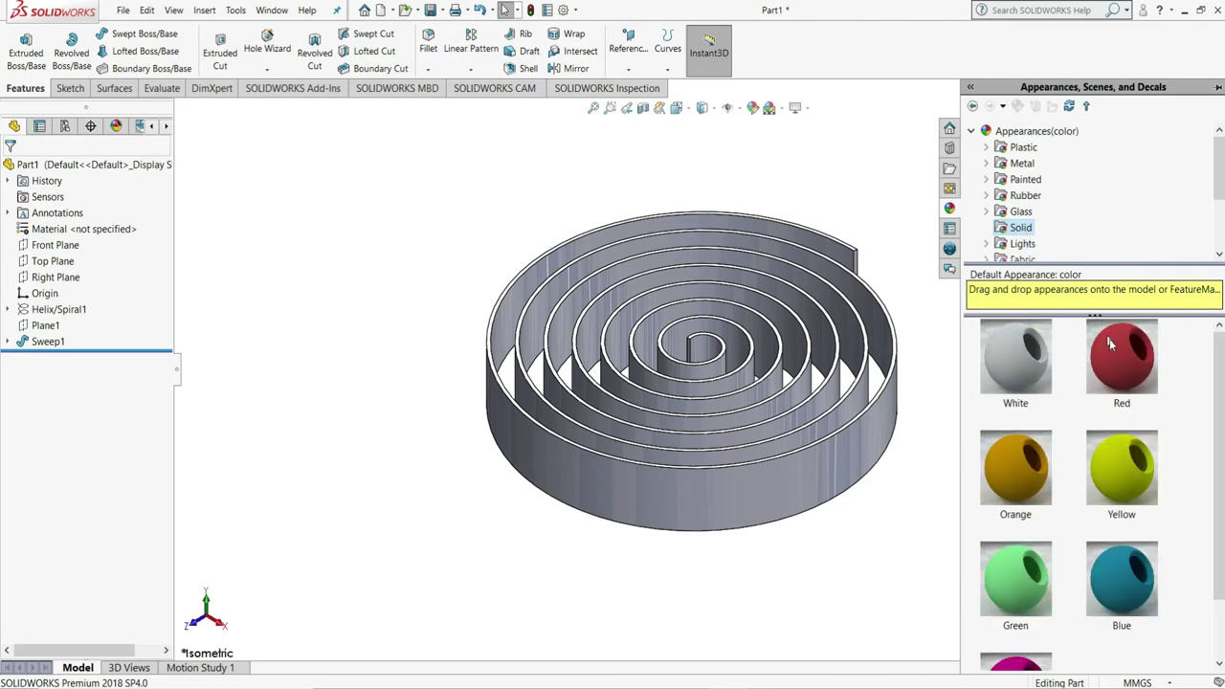
{"action": "left_click", "coordinate": [1131, 474]}
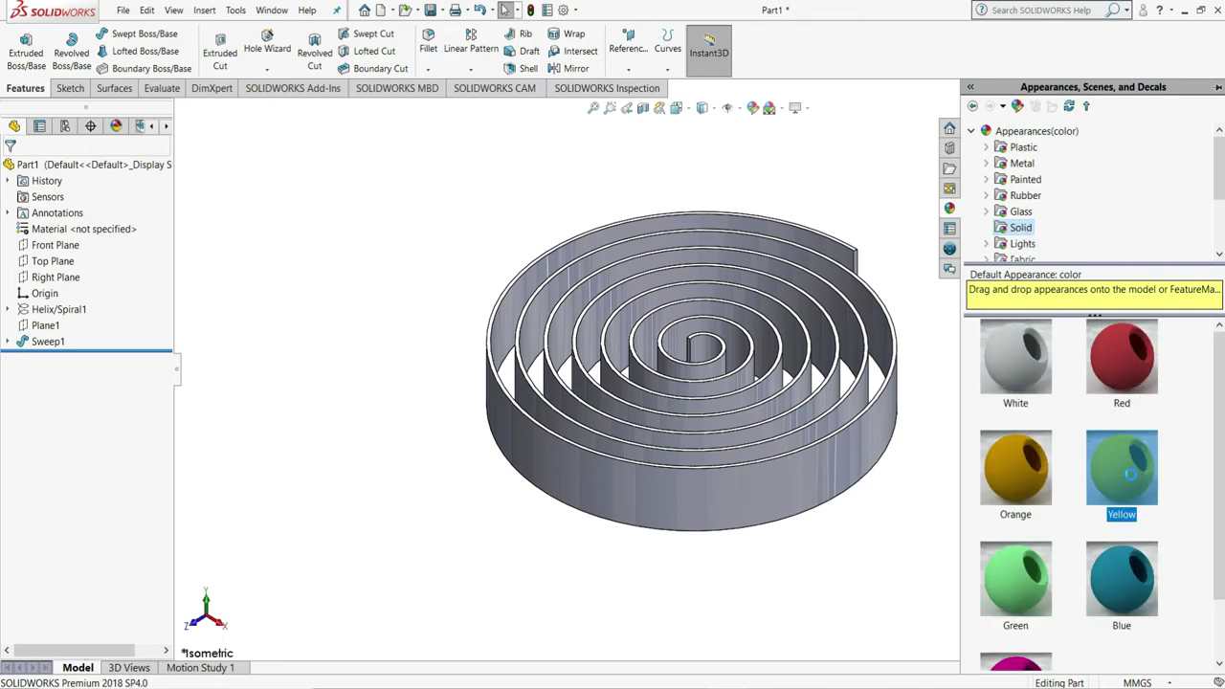